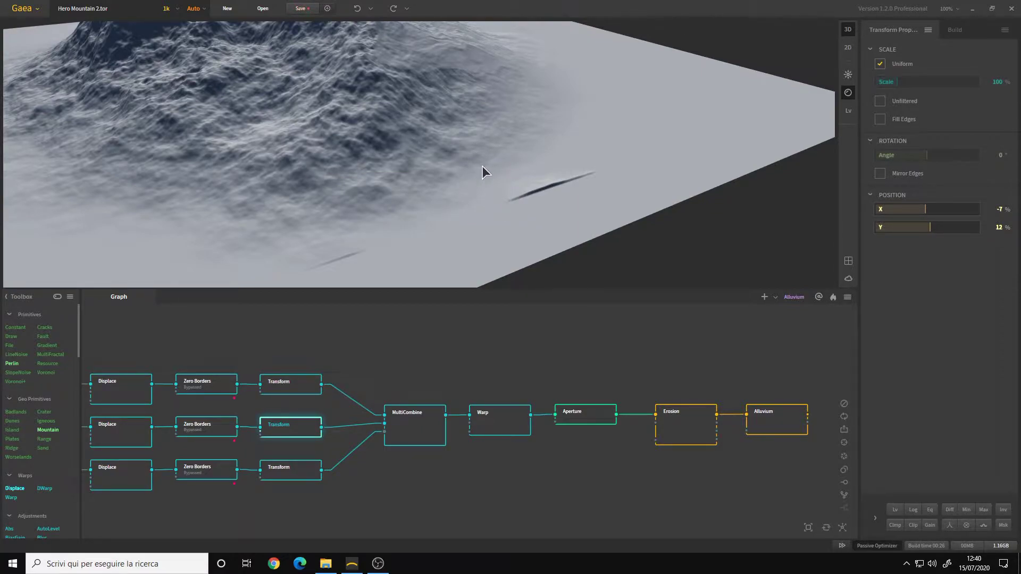
- Preview the three Mountain nodes, the top Displace, the three Transform nodes and the MultiCombine output in the 3D view
mouse_move(461, 179)
left_mouse_down()
mouse_move(468, 207)
mouse_move(449, 177)
left_mouse_up()
scroll(449, 177, "down", 3)
scroll(483, 181, "up", 4)
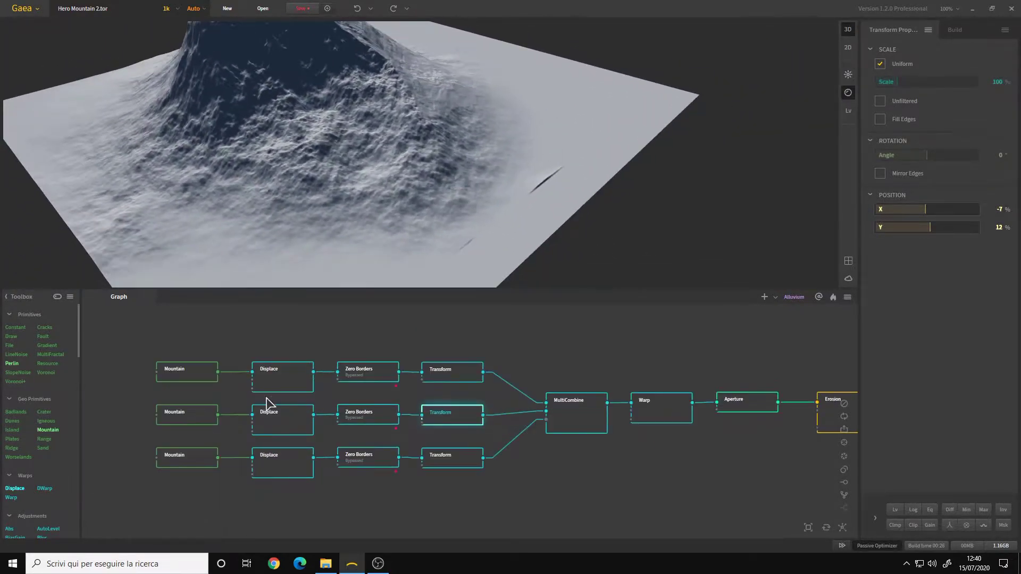
left_click(192, 378)
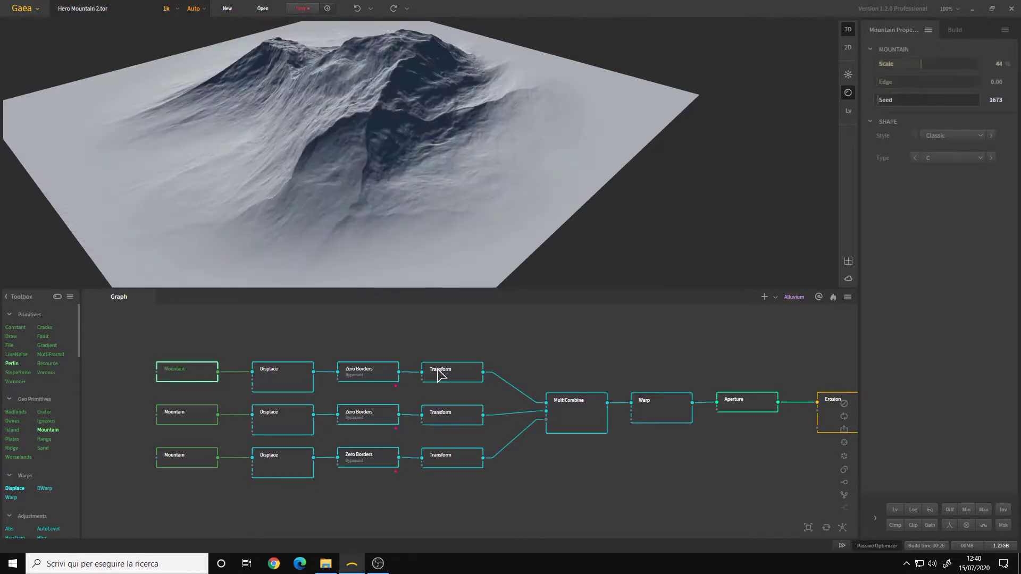
left_click(197, 429)
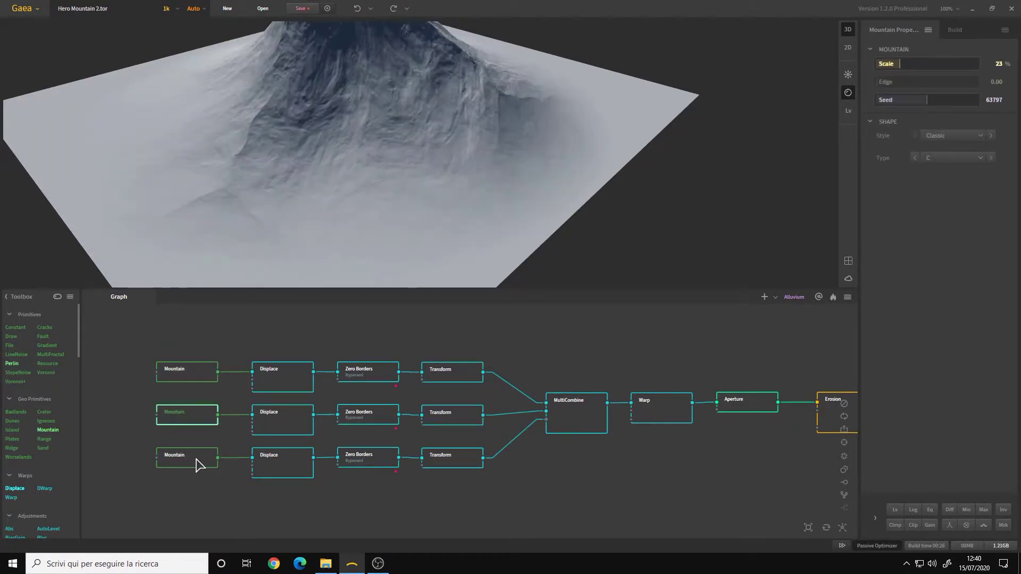
left_click(196, 462)
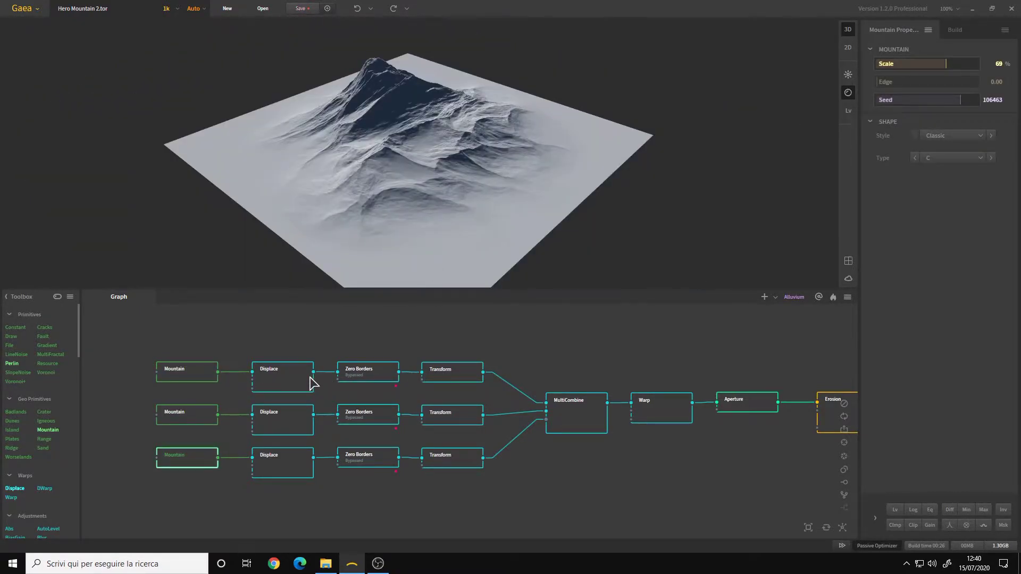
left_click(294, 379)
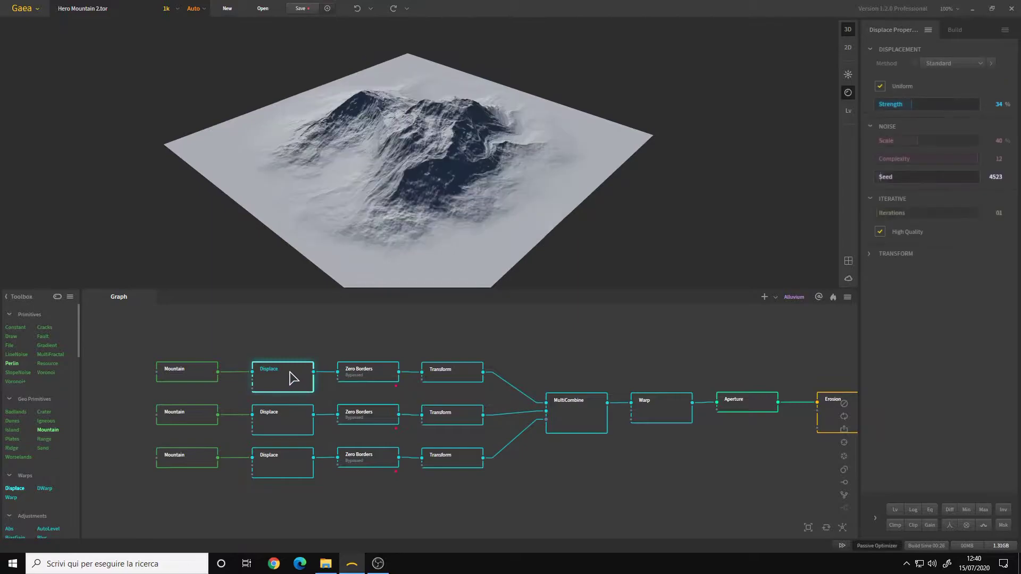
left_click(451, 378)
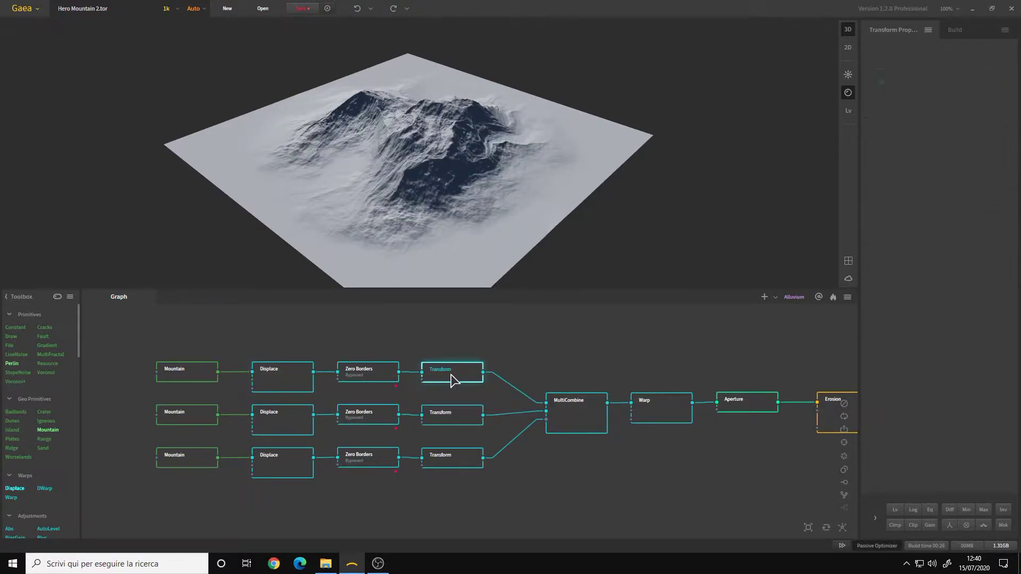
left_click(452, 420)
left_click(467, 461)
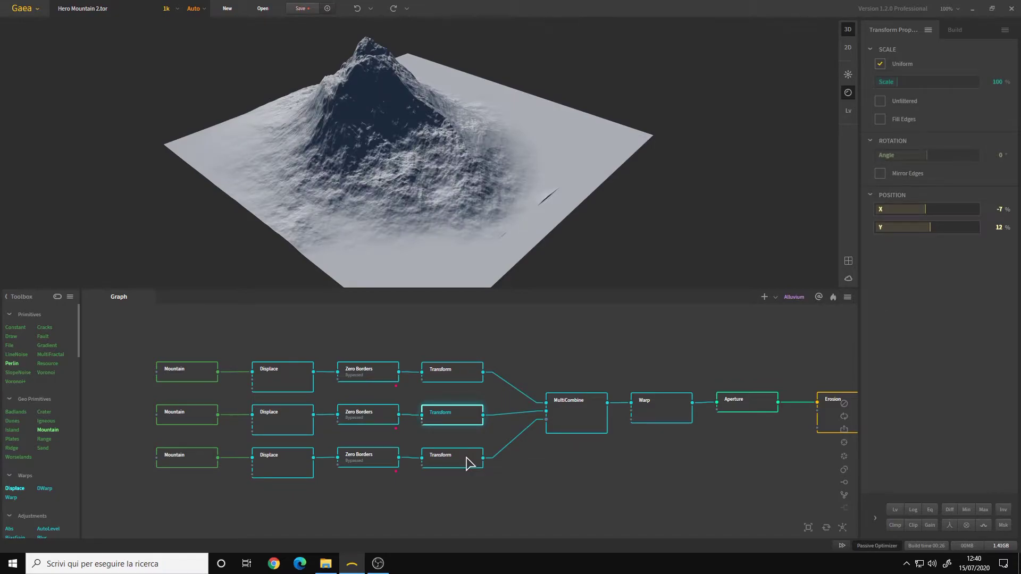
middle_click_drag(486, 218, 517, 239)
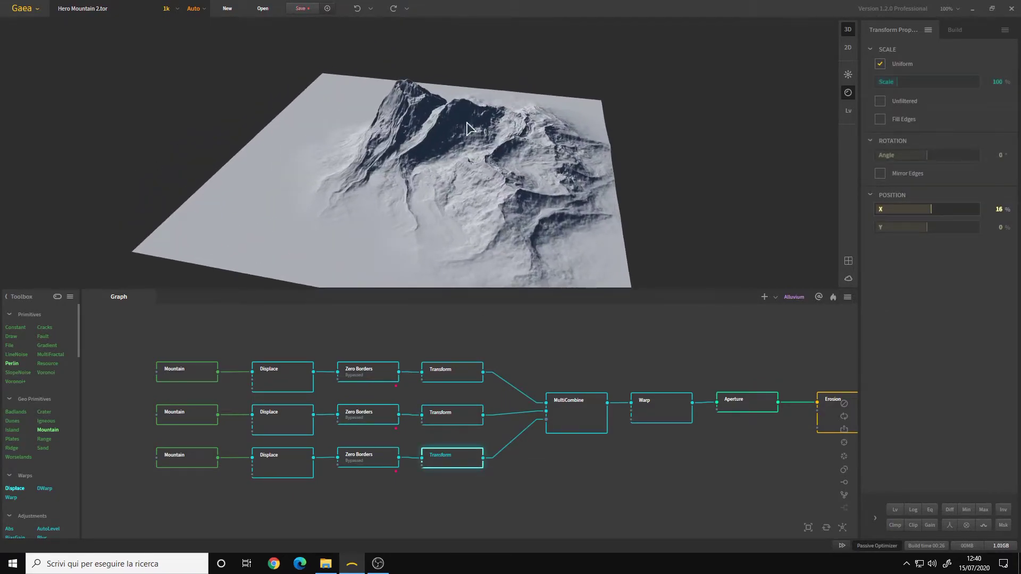
left_click(582, 429)
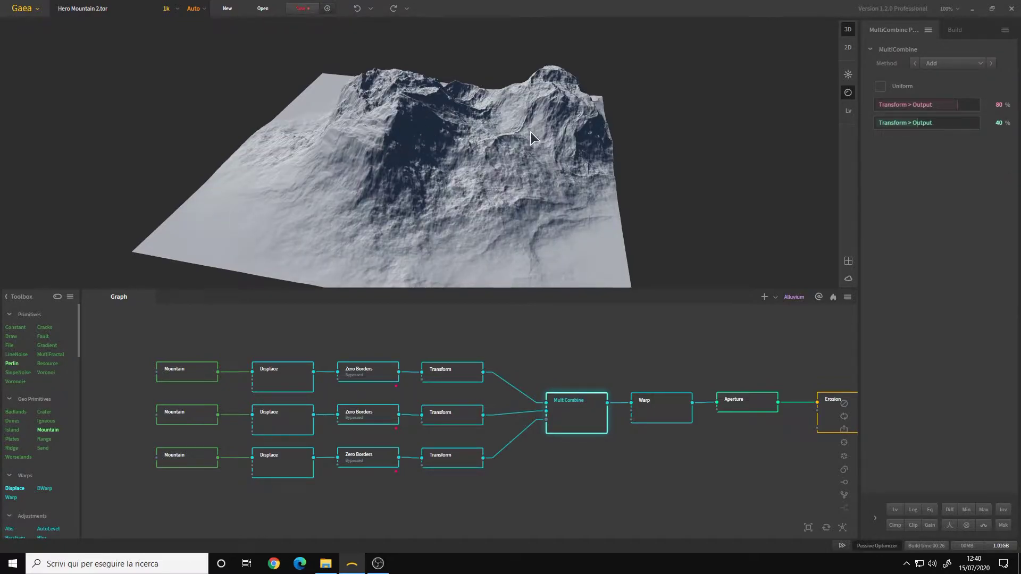
- Examine the ground around the mountain in the outputs of the top and middle Transform nodes for border artifacts
left_click(456, 380)
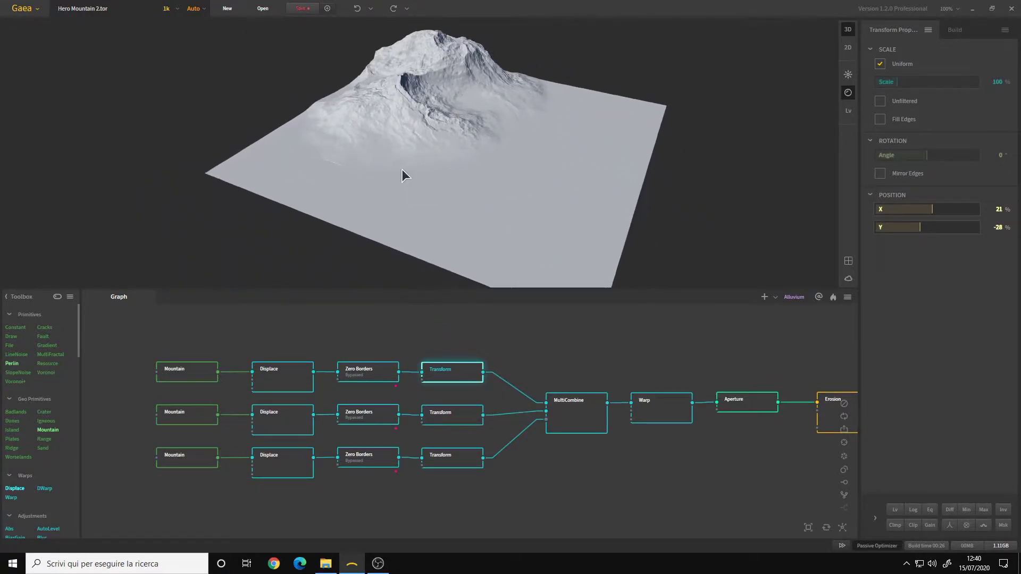
scroll(403, 170, "up", 6)
left_click_drag(438, 173, 452, 147)
left_click(447, 421)
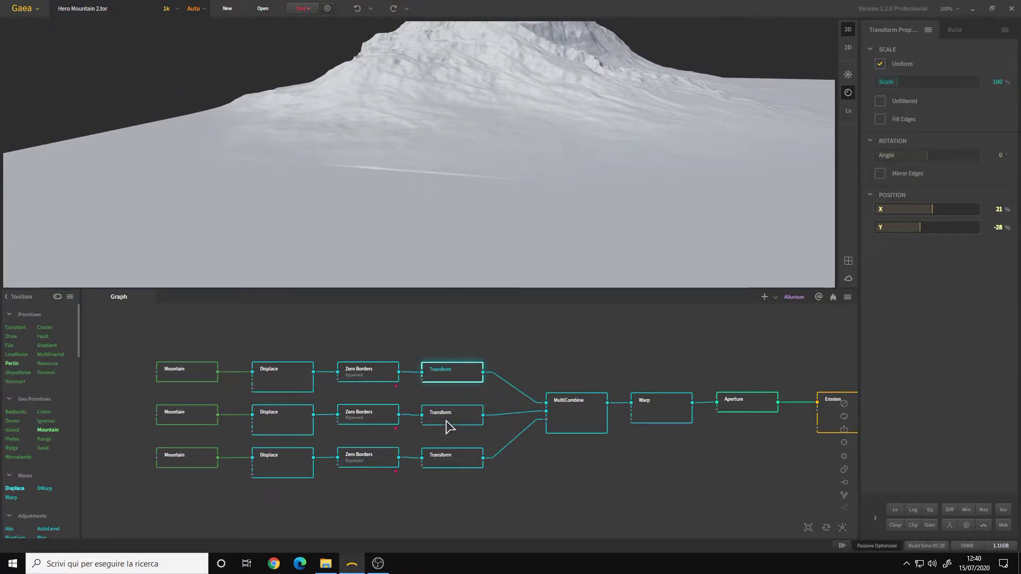
left_click_drag(512, 178, 547, 159)
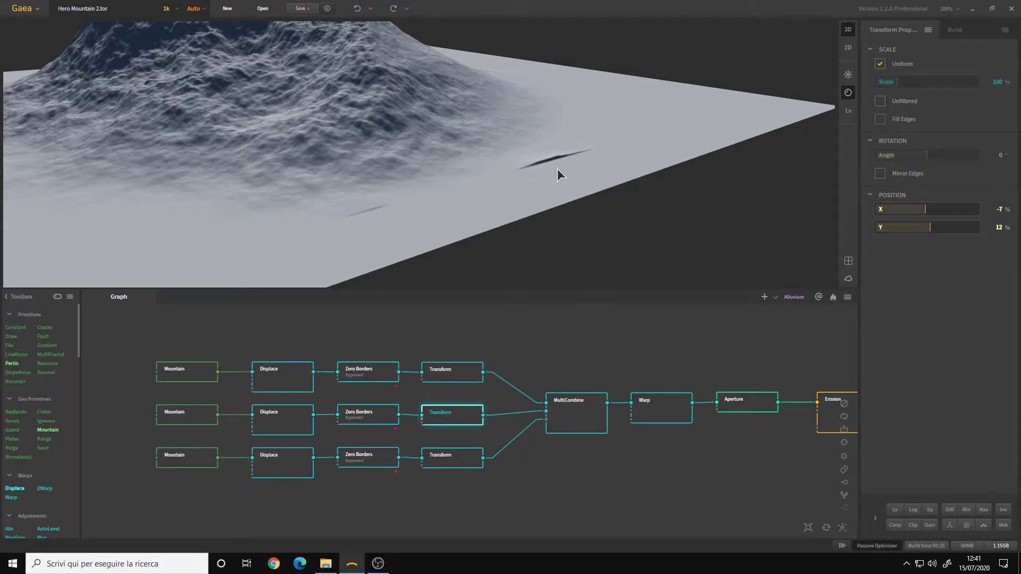
left_click_drag(553, 165, 677, 95)
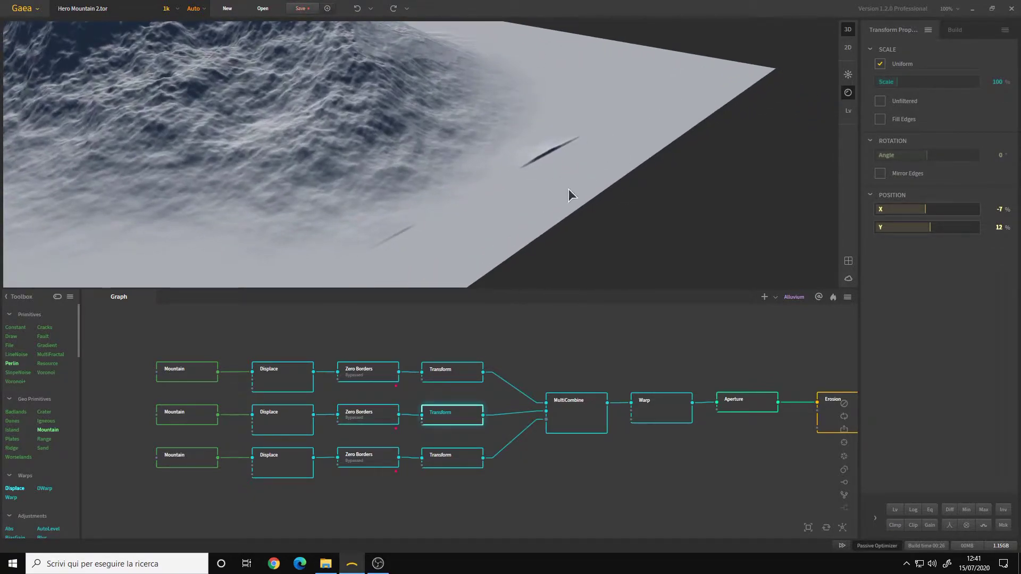
left_click_drag(725, 66, 455, 198)
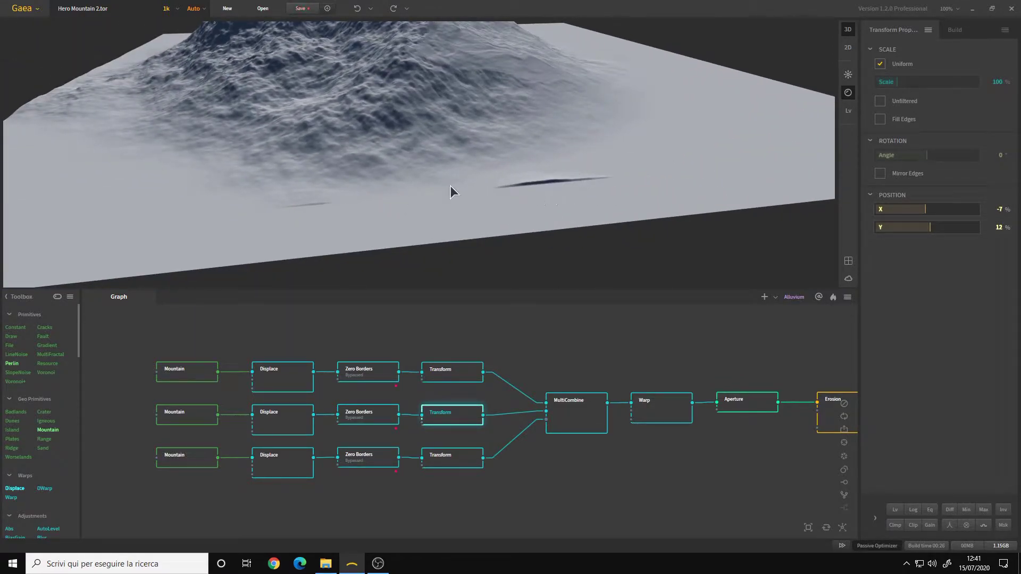
- Compare the MultiCombine output with the middle Transform output to locate the border lines in the combined terrain
left_click(576, 425)
left_click_drag(461, 229, 431, 166)
scroll(432, 166, "up", 5)
left_click_drag(461, 200, 483, 186)
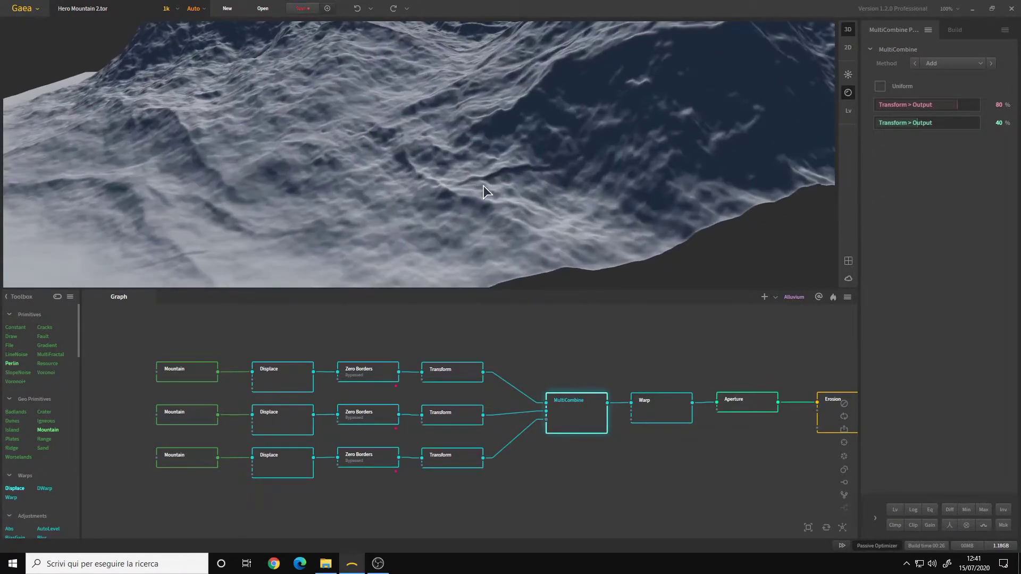
left_click(450, 421)
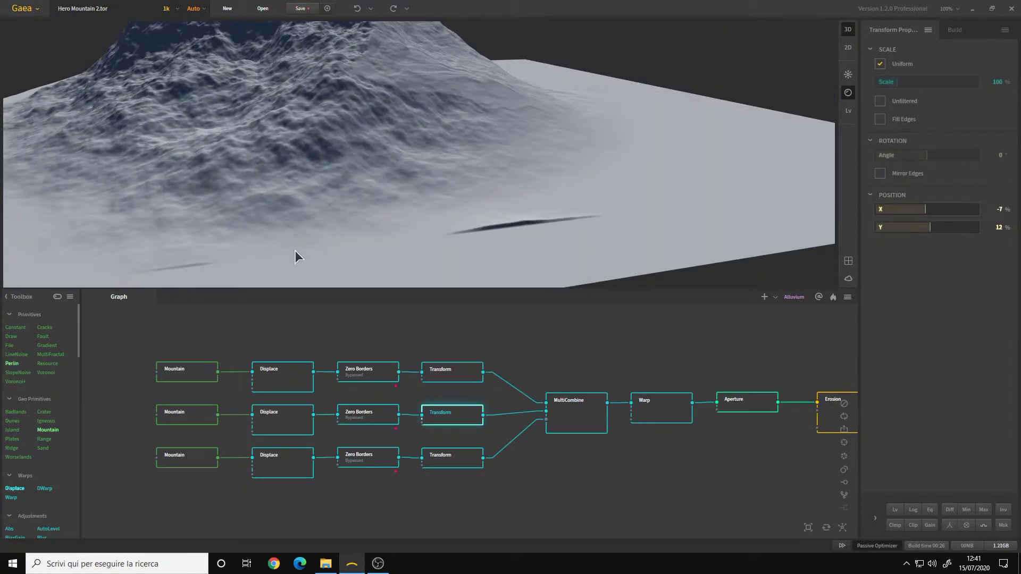
left_click(575, 428)
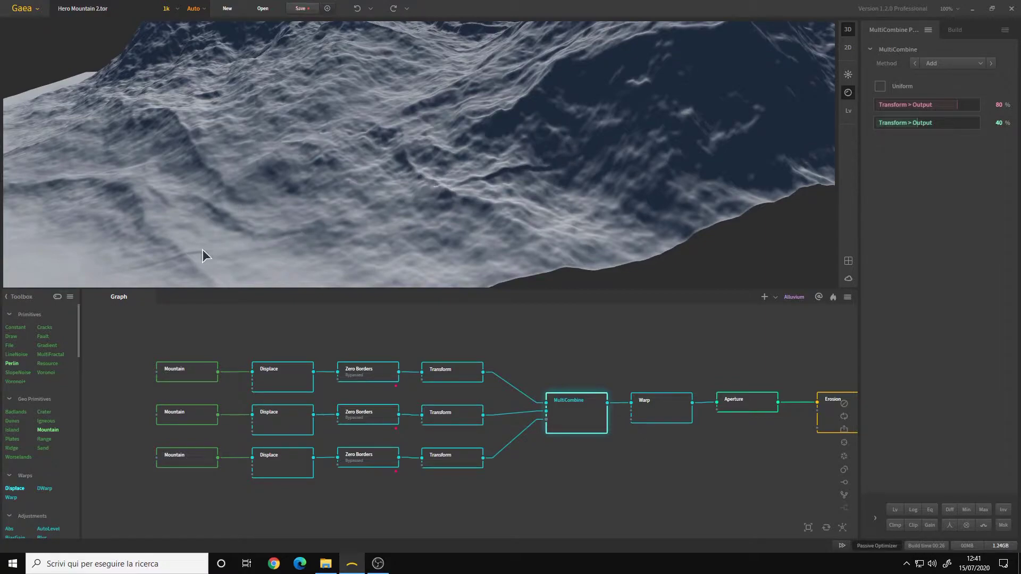
left_click_drag(202, 250, 273, 219)
left_click_drag(343, 175, 558, 160)
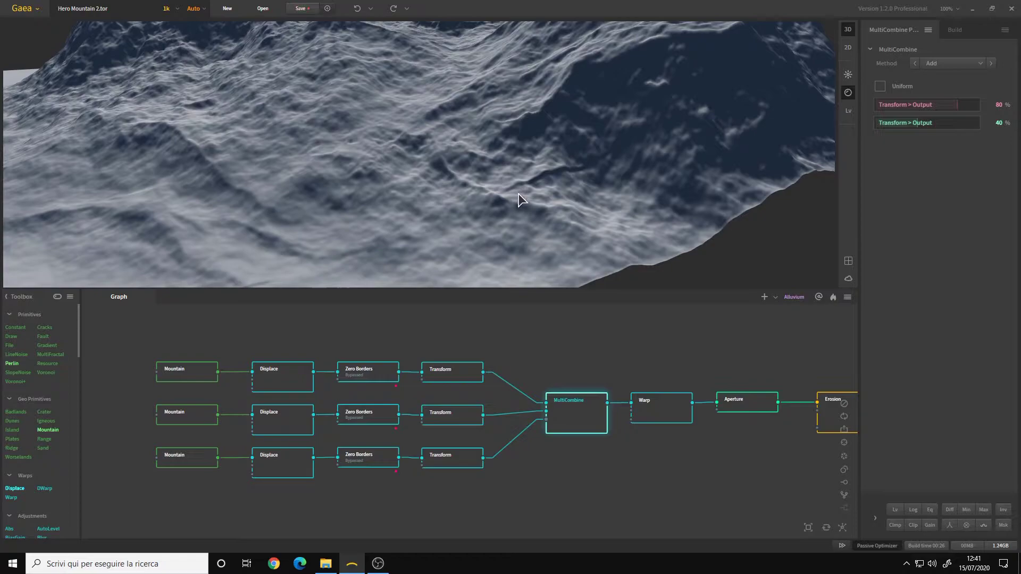
left_click_drag(463, 193, 433, 173)
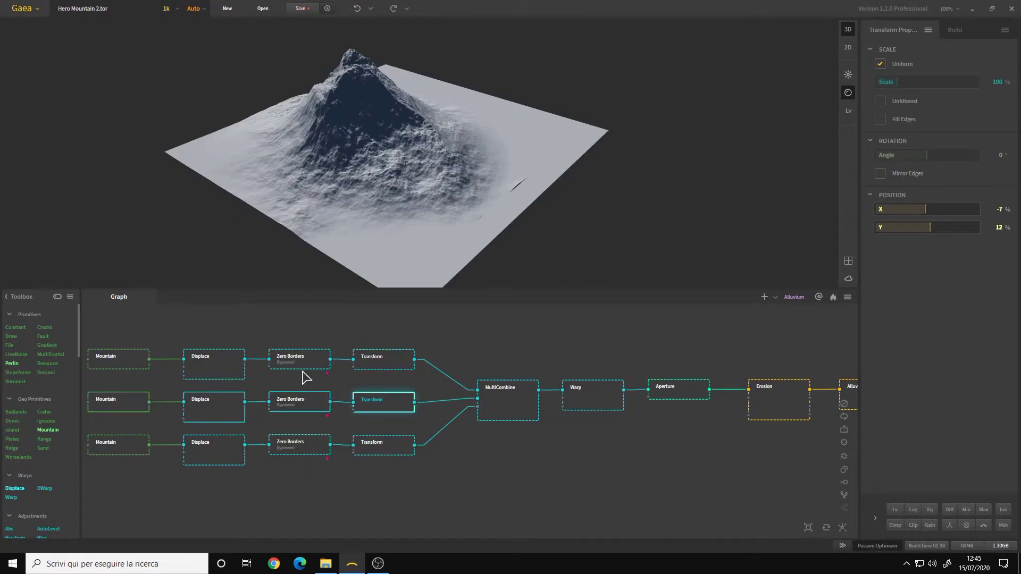
- Turn off the bypass on all three Zero Borders nodes between the Displace and Transform nodes
left_click_drag(270, 334, 324, 452)
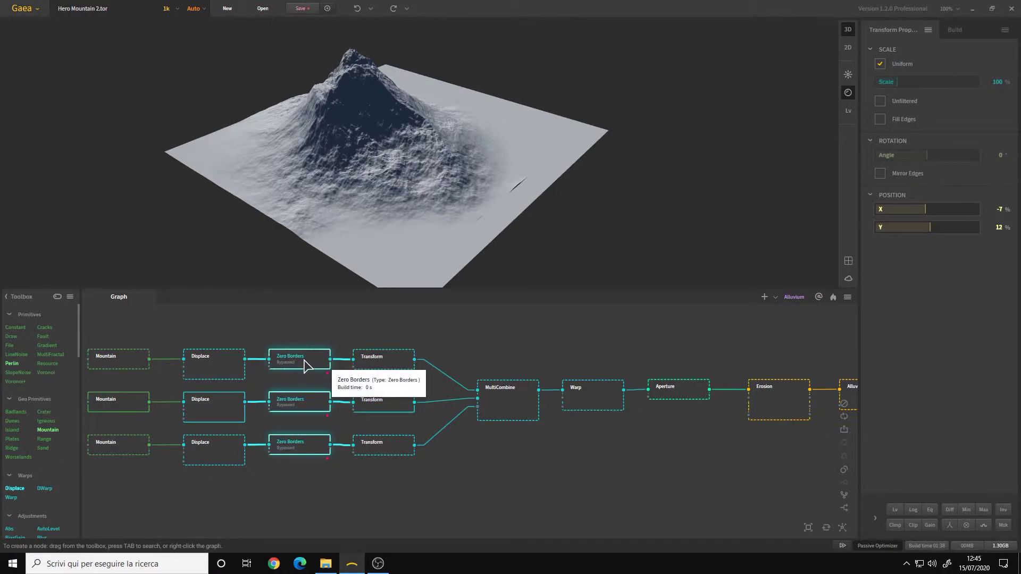
left_click(335, 337)
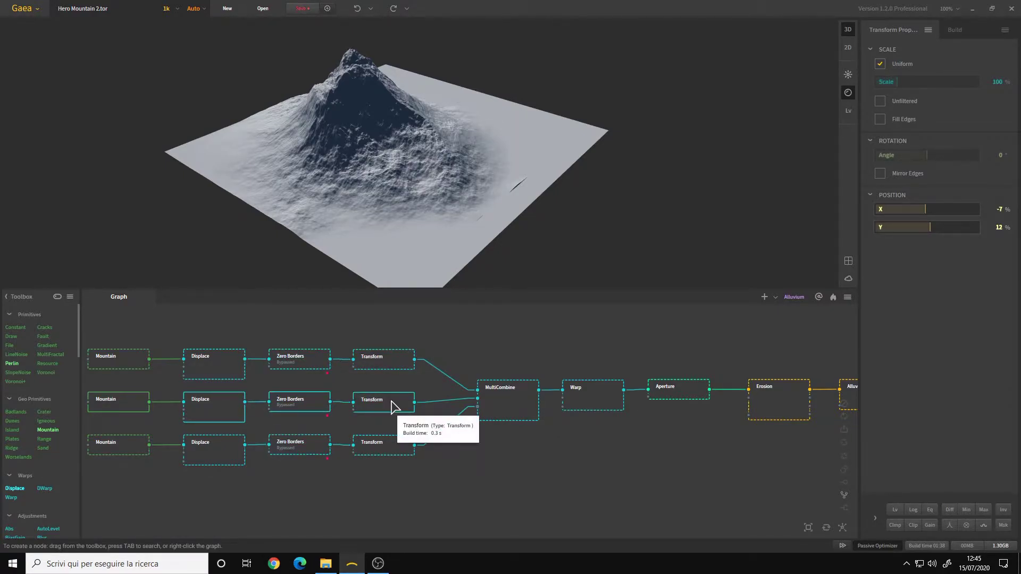
left_click(391, 401)
left_click(307, 409)
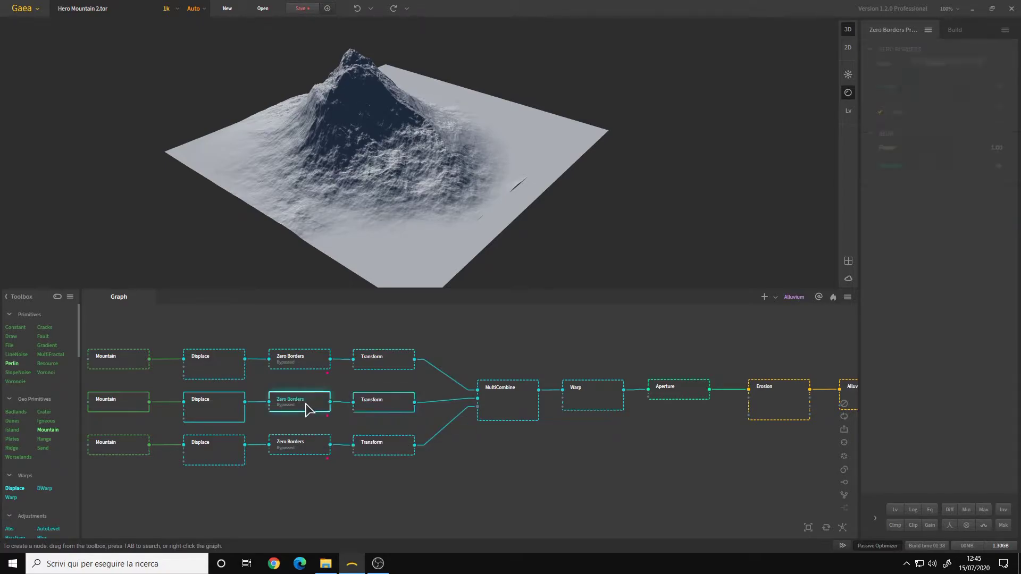
key("b")
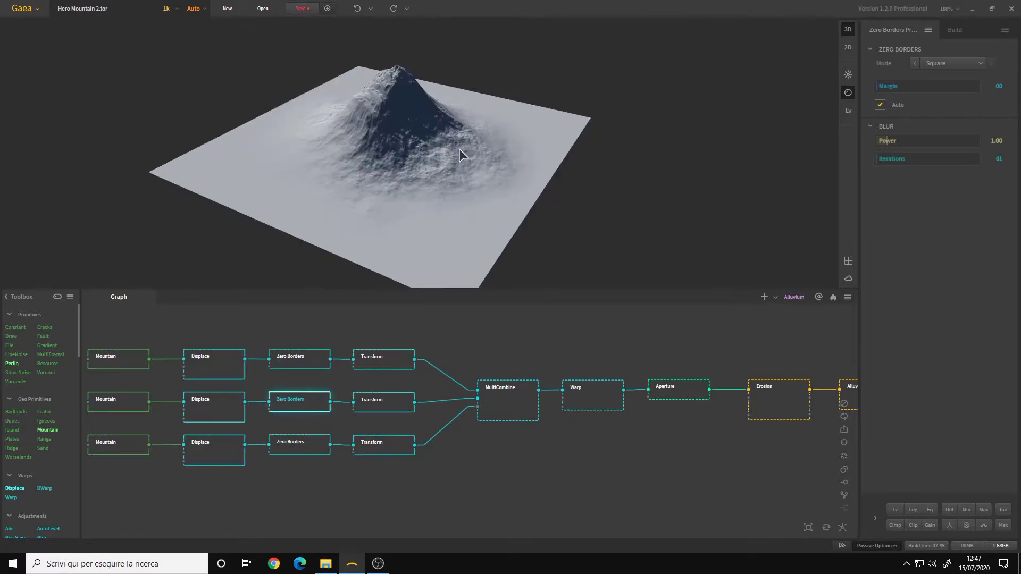
- Examine the terrain edges in the outputs of the middle Zero Borders, the middle Transform and the MultiCombine nodes
left_click_drag(432, 186, 393, 183)
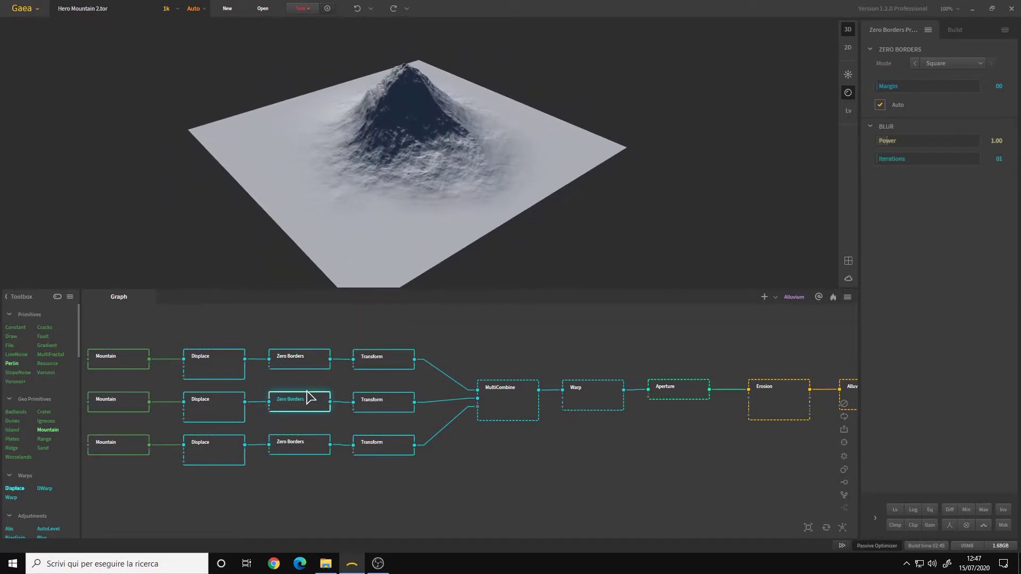
left_click(386, 407)
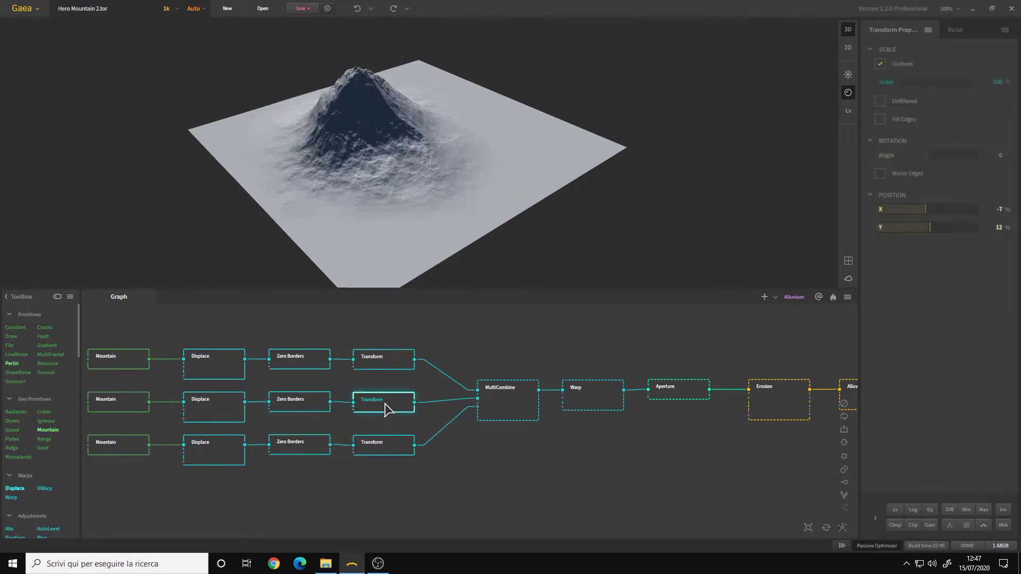
left_click_drag(474, 190, 493, 165)
scroll(516, 218, "up", 3)
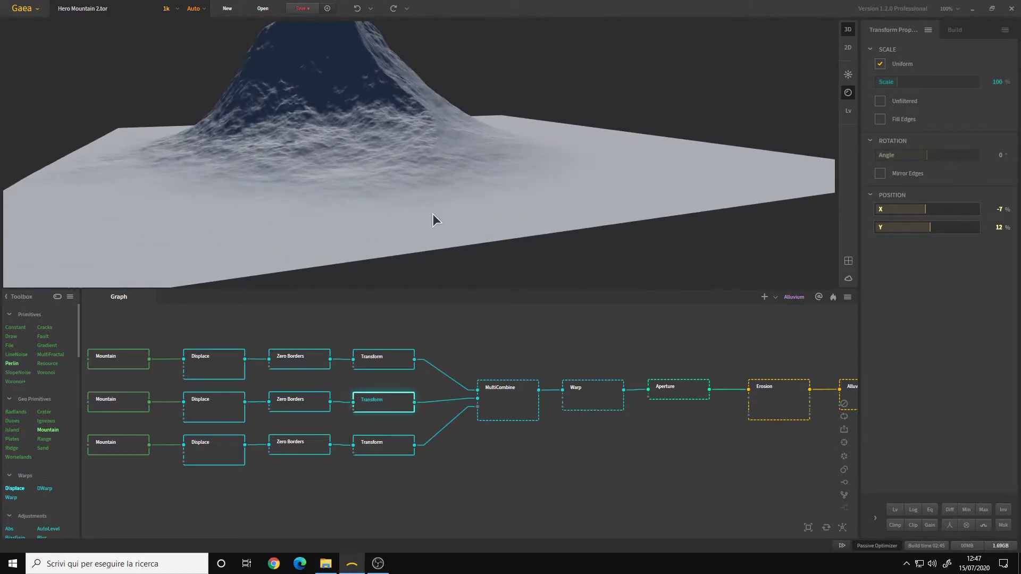
left_click_drag(564, 170, 480, 197)
scroll(418, 181, "down", 2)
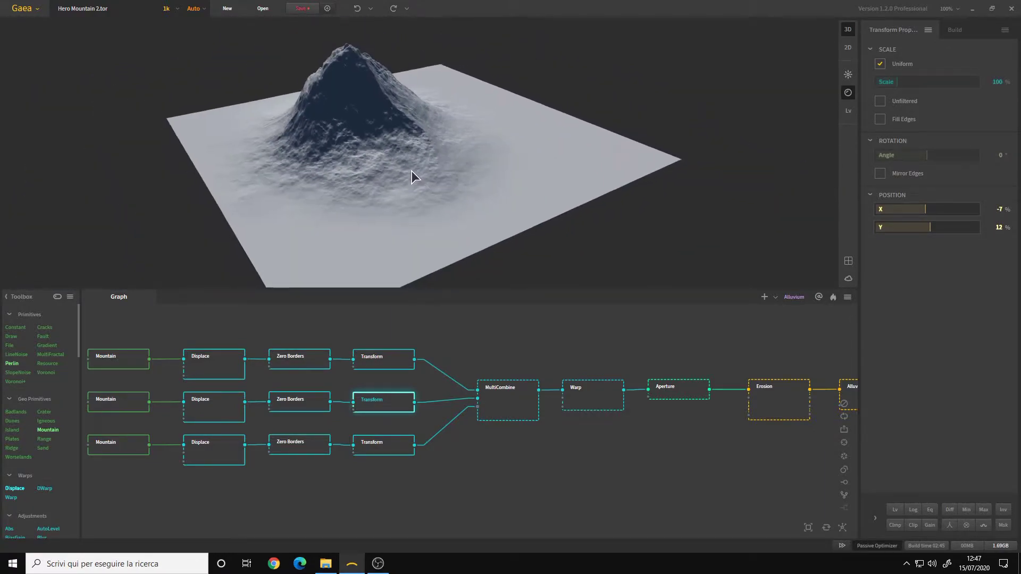
left_click(510, 409)
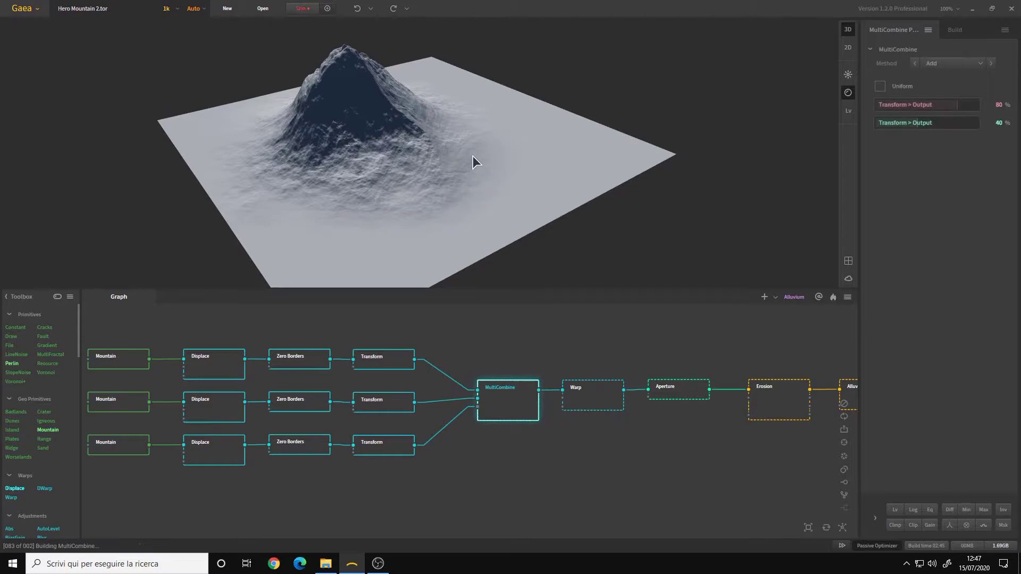
left_click_drag(473, 156, 490, 169)
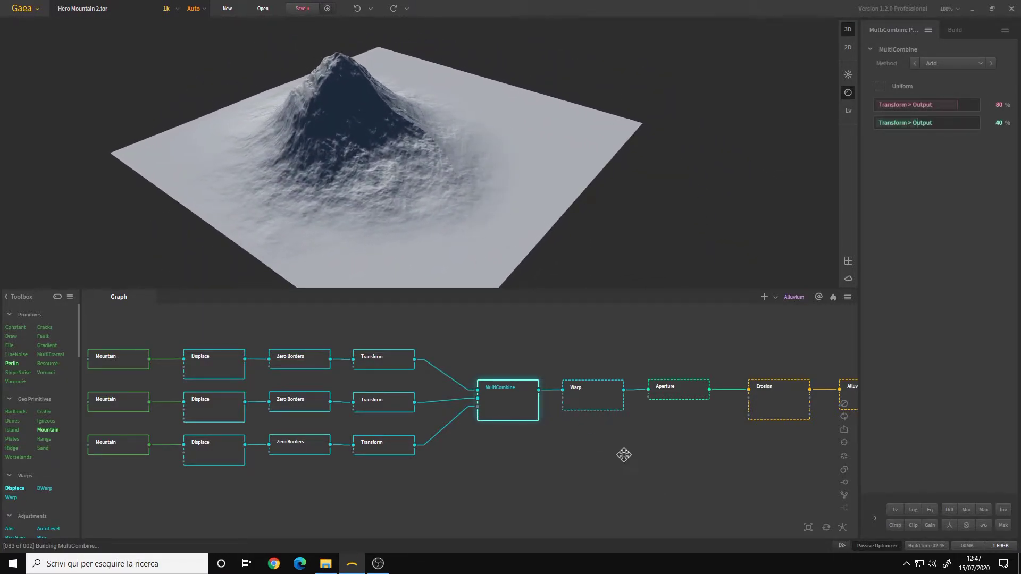
- Show the Alluvium node's terrain and set the preview resolution to 4k
middle_click_drag(623, 454, 525, 467)
left_click(565, 478)
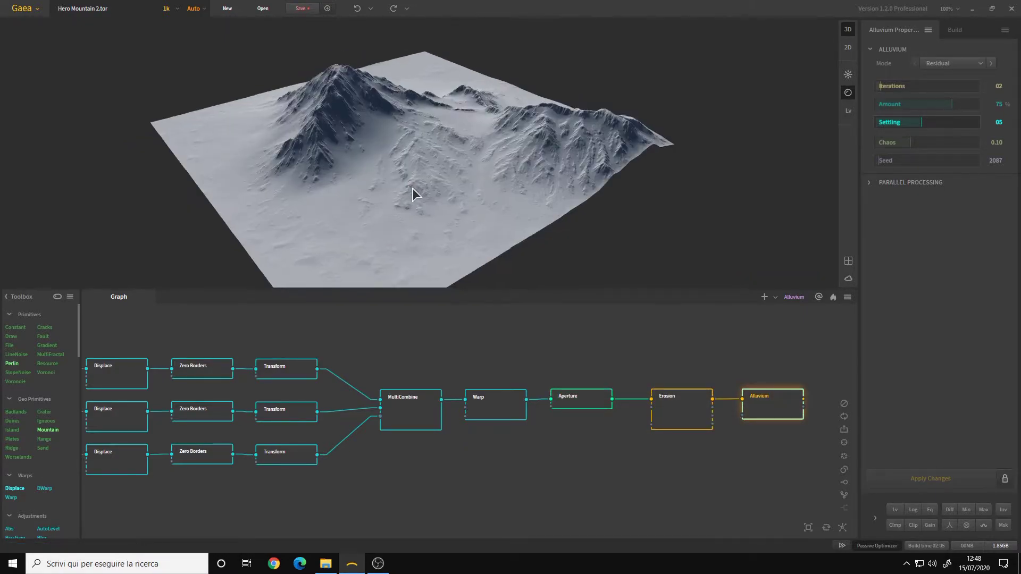
left_click_drag(413, 188, 319, 191)
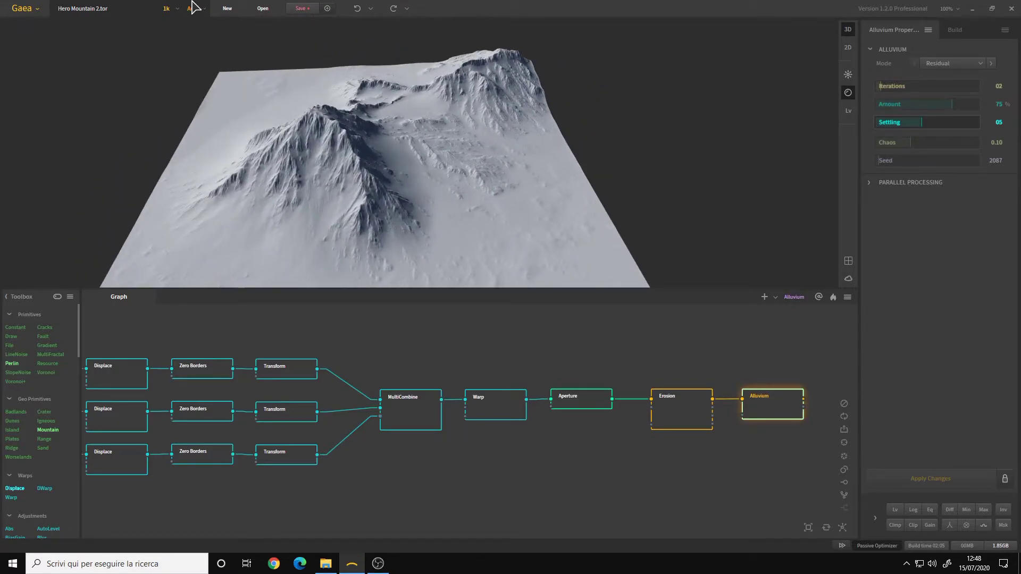
left_click(166, 9)
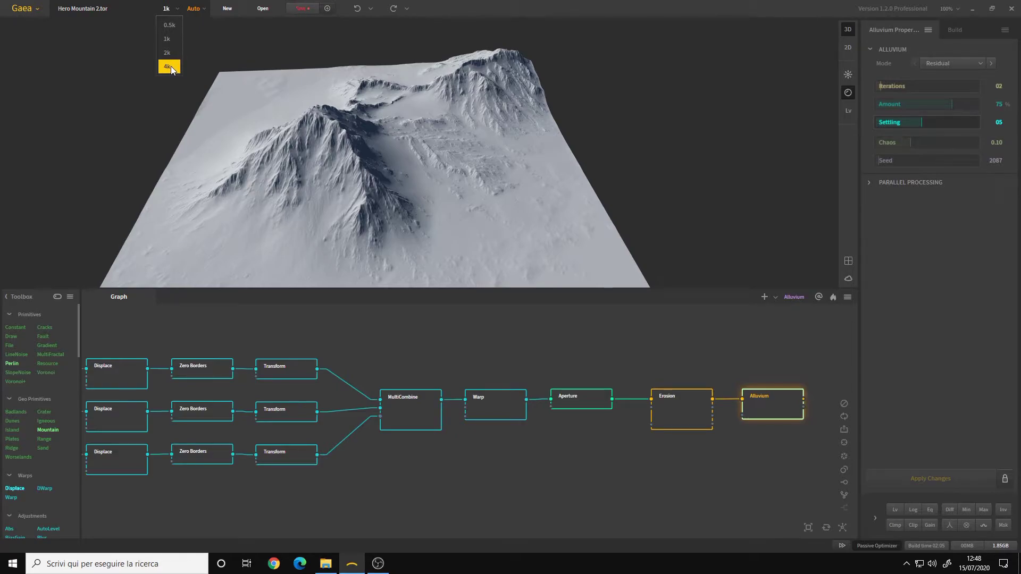
left_click(168, 67)
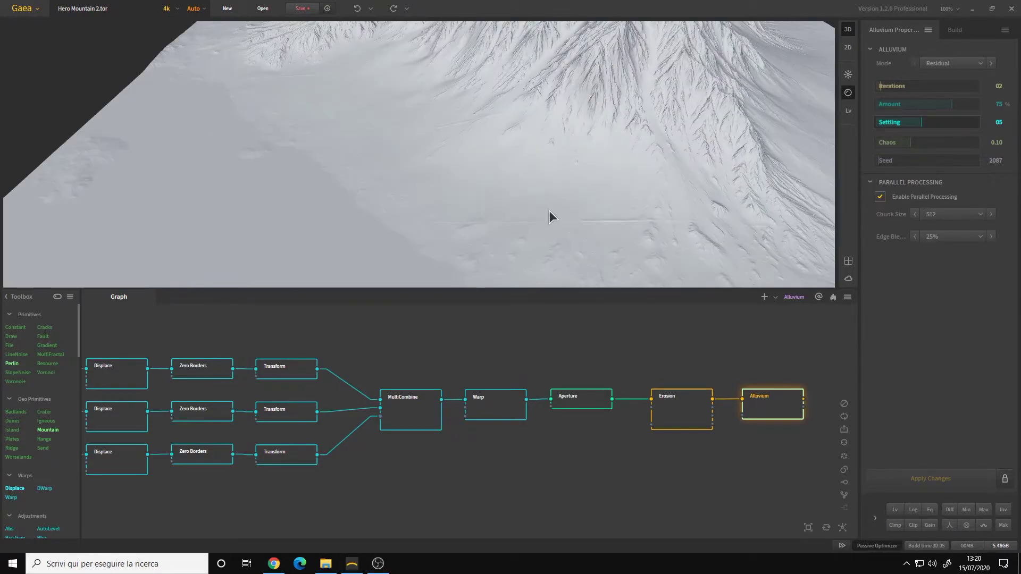
left_click(169, 8)
left_click(170, 9)
- Examine the mountain's foot up close in the Alluvium output at 4k, and compare it with the Erosion node's output
left_click_drag(558, 208, 545, 212)
scroll(545, 212, "up", 2)
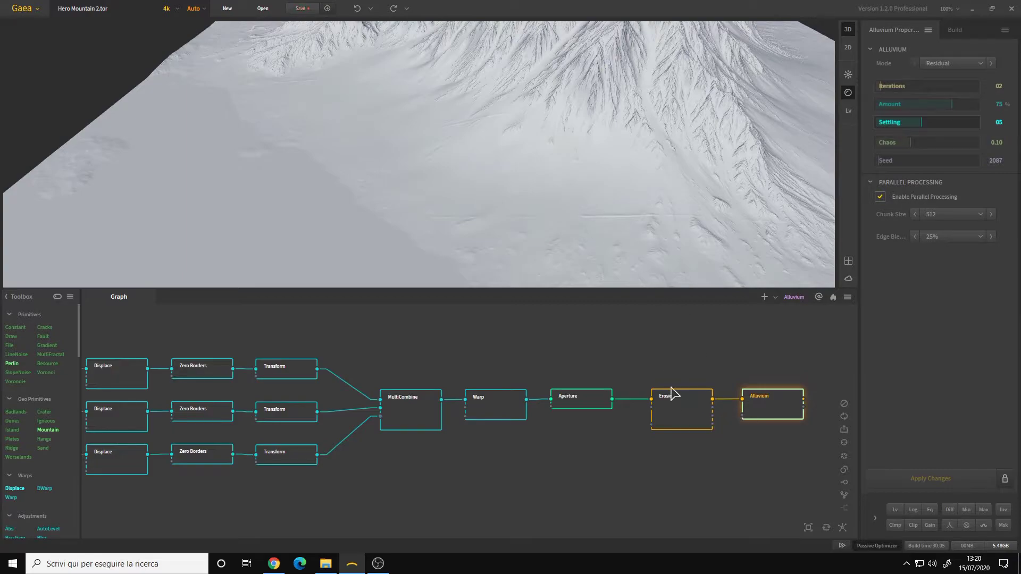
left_click(685, 425)
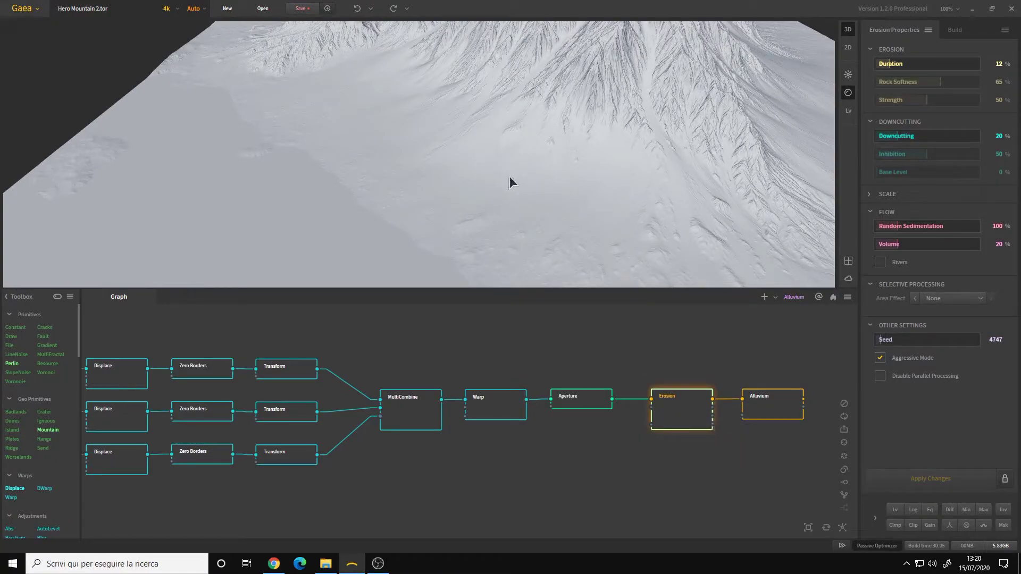
- Set the Alluvium node's parallel processing chunk size to 2048 and its edge blending to 100%
left_click_drag(510, 177, 487, 173)
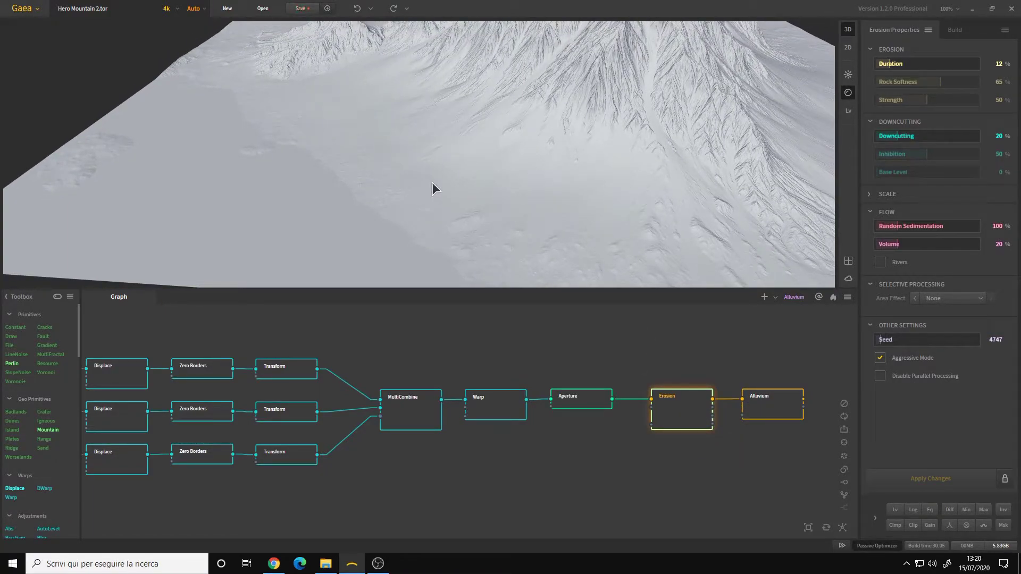
left_click(779, 412)
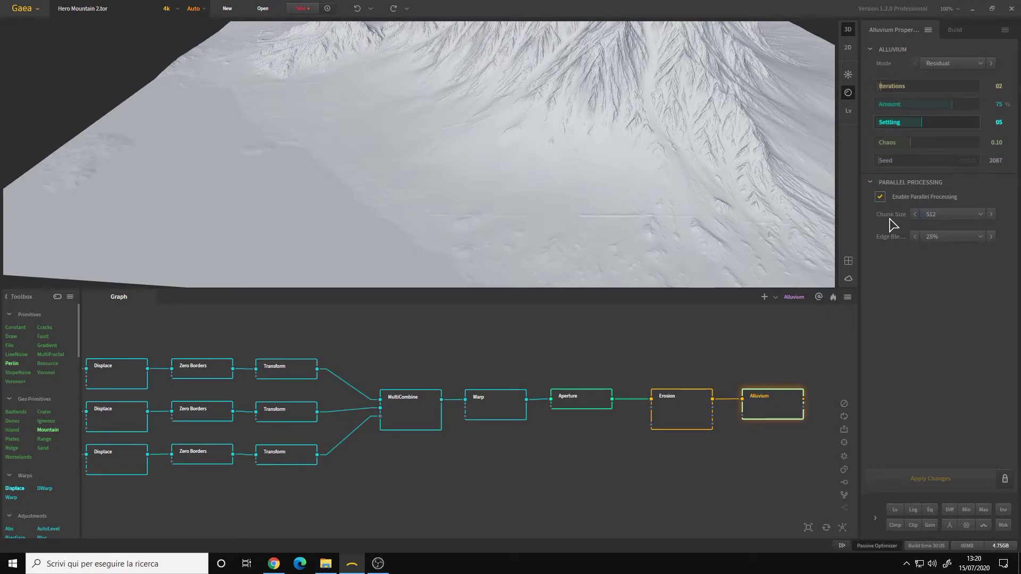
left_click(932, 215)
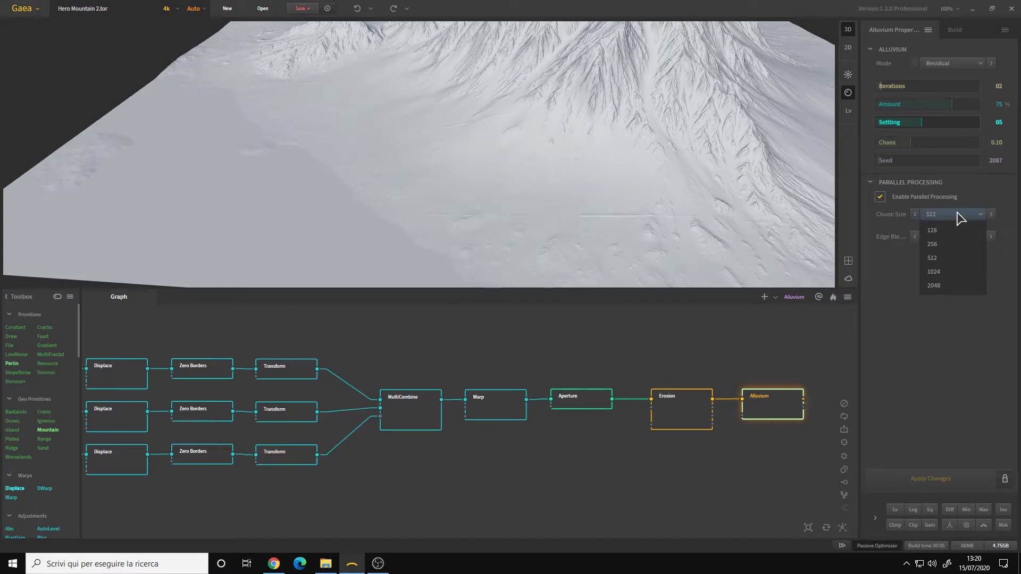
left_click(945, 286)
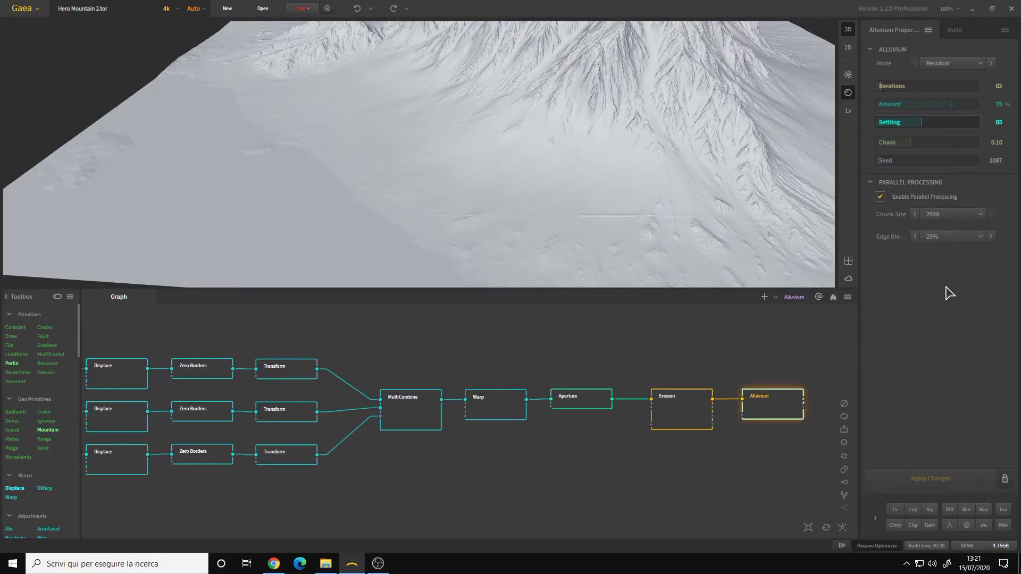
left_click(938, 237)
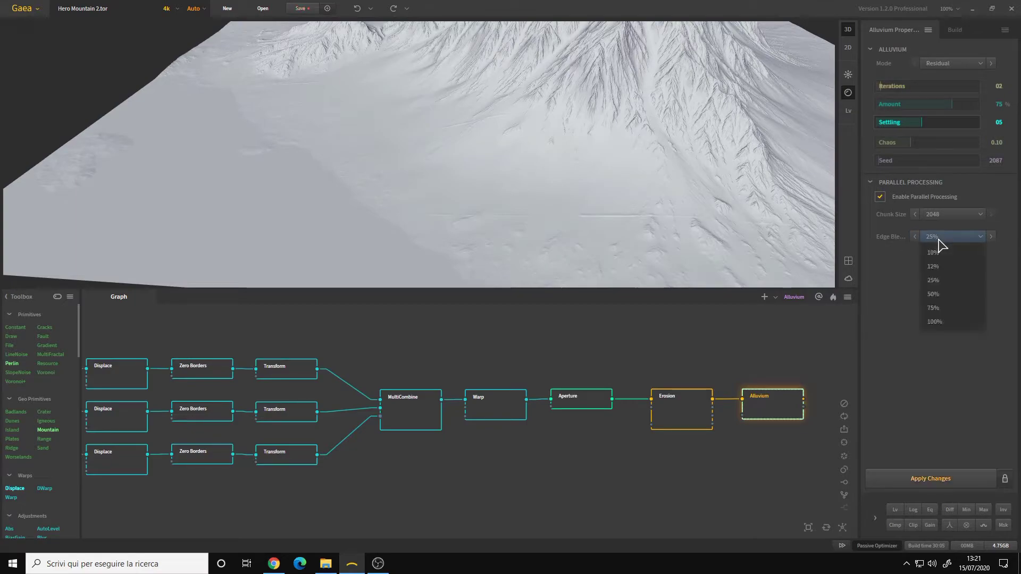
left_click(946, 322)
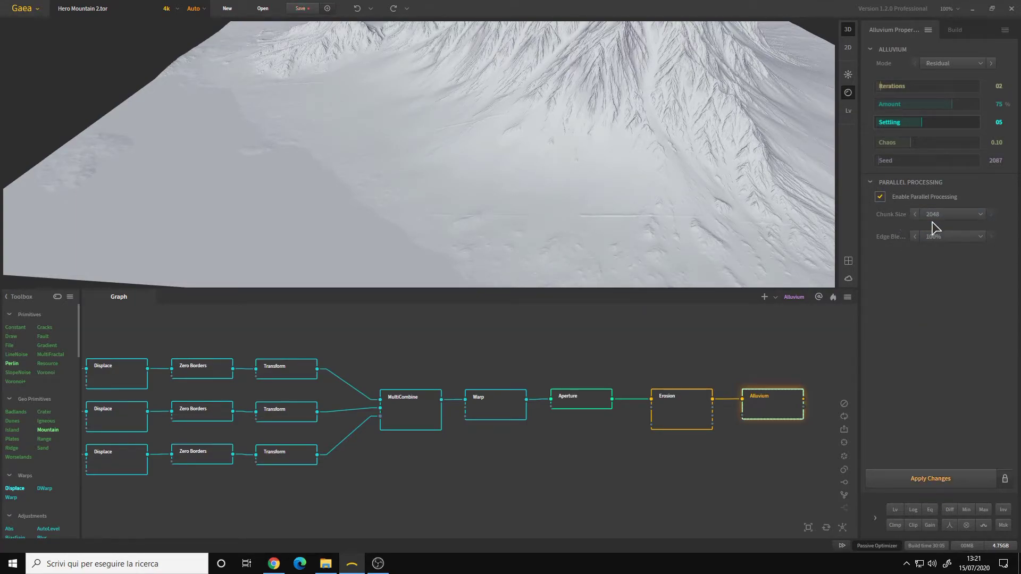
- Examine the flat ground at the mountain's foot in the Alluvium output for straight seam lines, from afar and close up
scroll(540, 166, "down", 5)
scroll(506, 176, "down", 3)
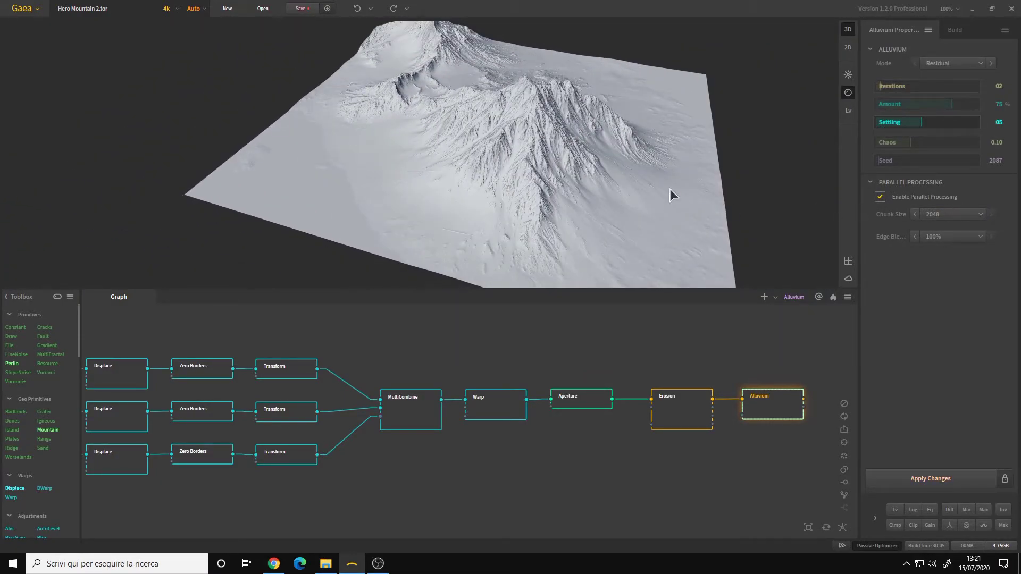
scroll(466, 214, "up", 5)
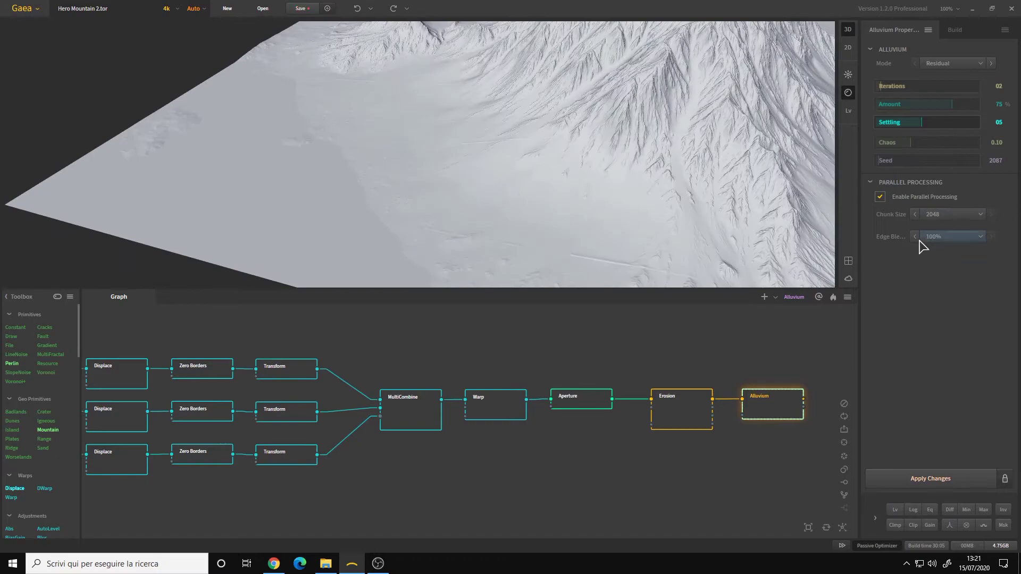
left_click(951, 243)
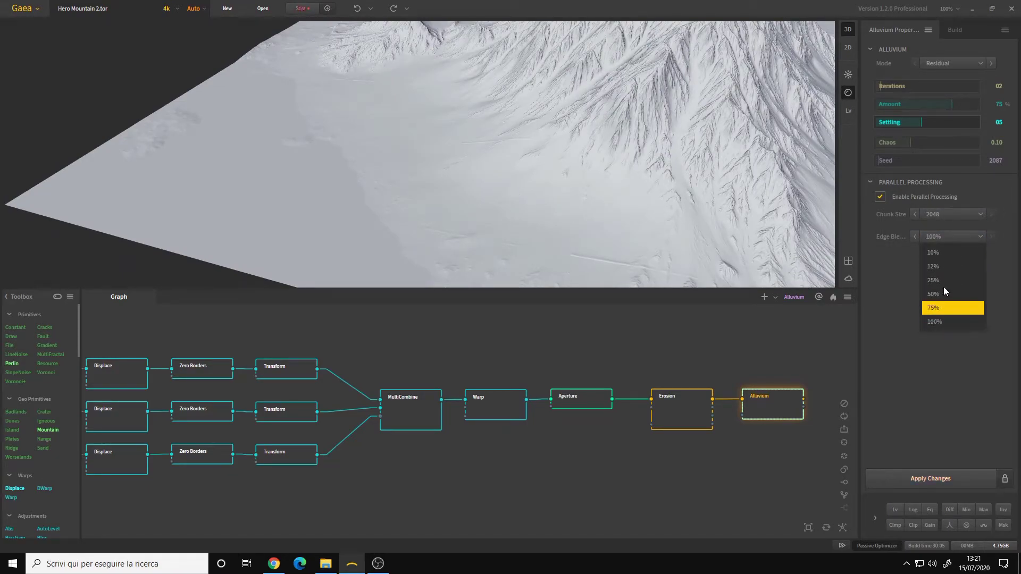
left_click(924, 354)
left_click_drag(457, 172, 548, 60)
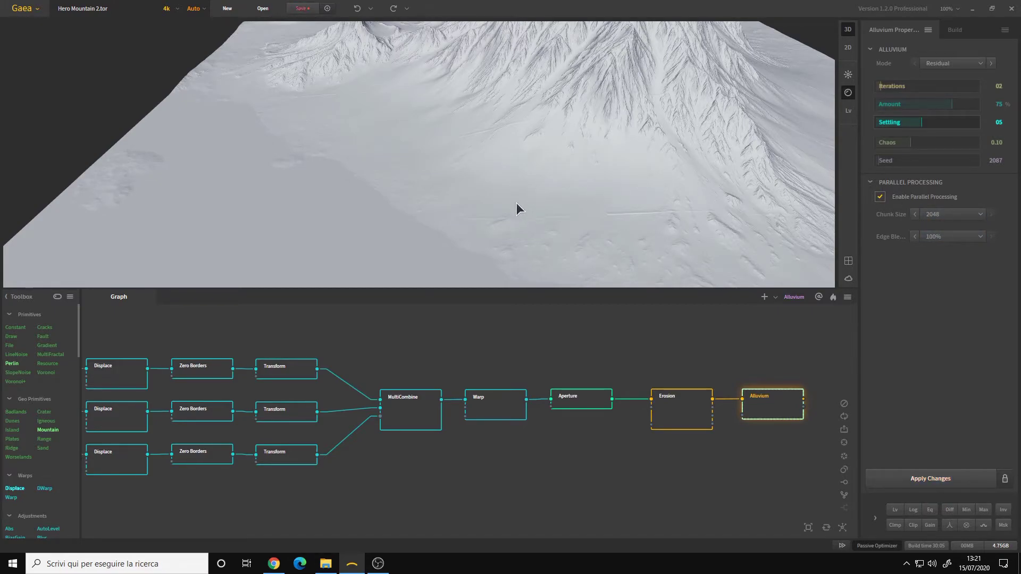
left_click_drag(516, 203, 579, 164)
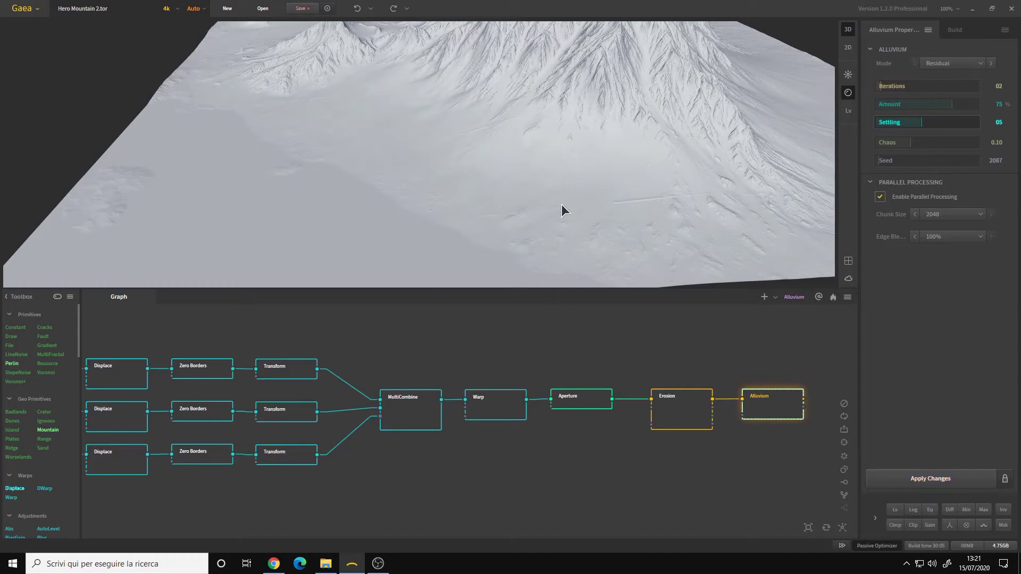
left_click_drag(561, 205, 496, 195)
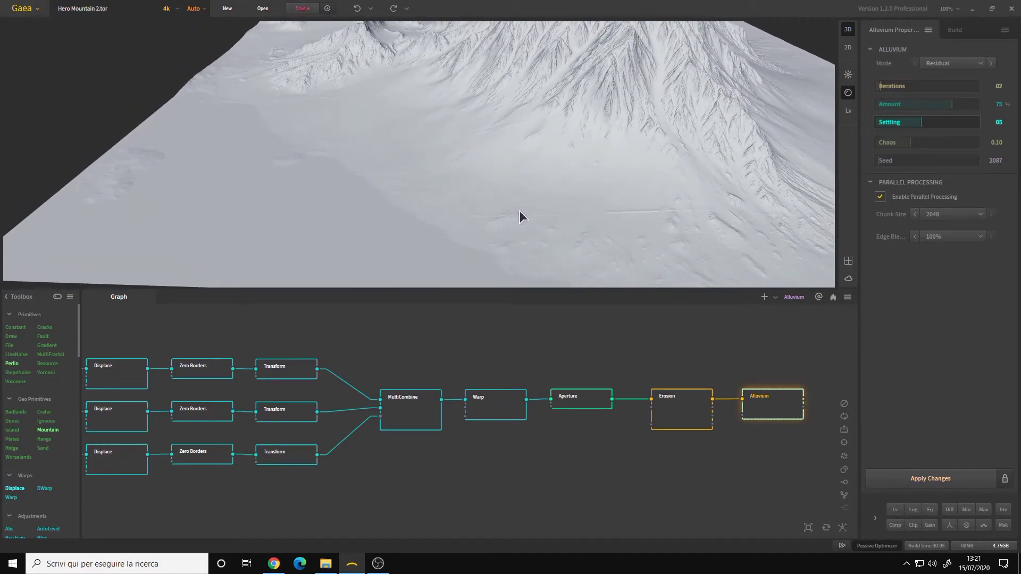
scroll(565, 214, "up", 3)
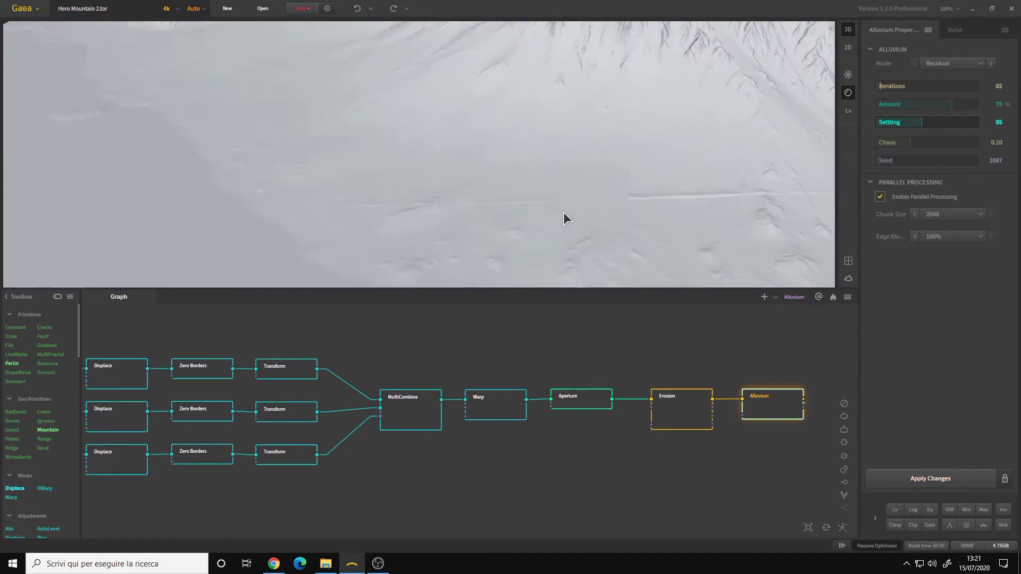
scroll(540, 186, "down", 3)
scroll(496, 158, "up", 2)
scroll(497, 162, "down", 2)
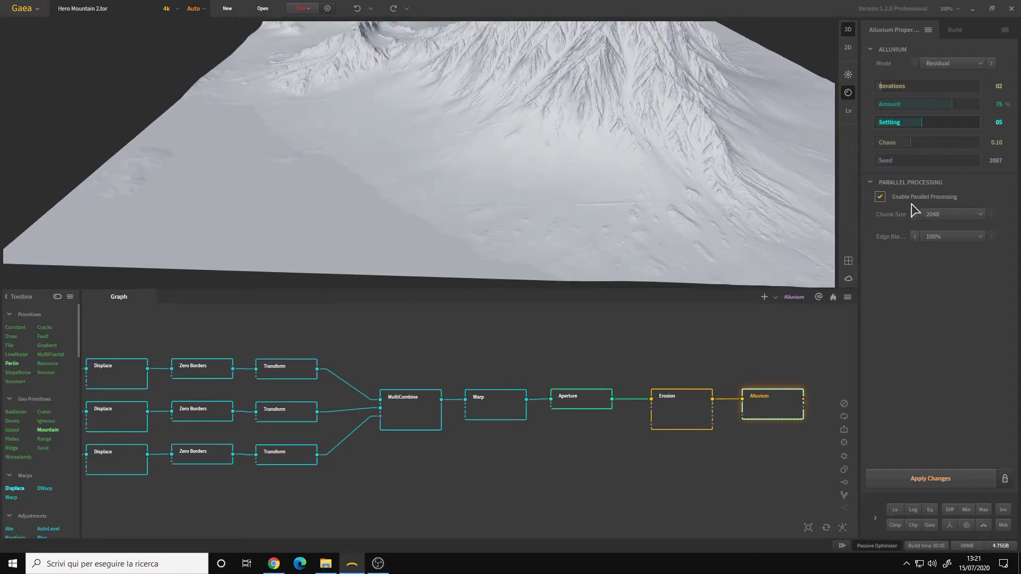
- Turn off parallel processing on the Alluvium node and look over the terrain around the mountain's foot
left_click(880, 198)
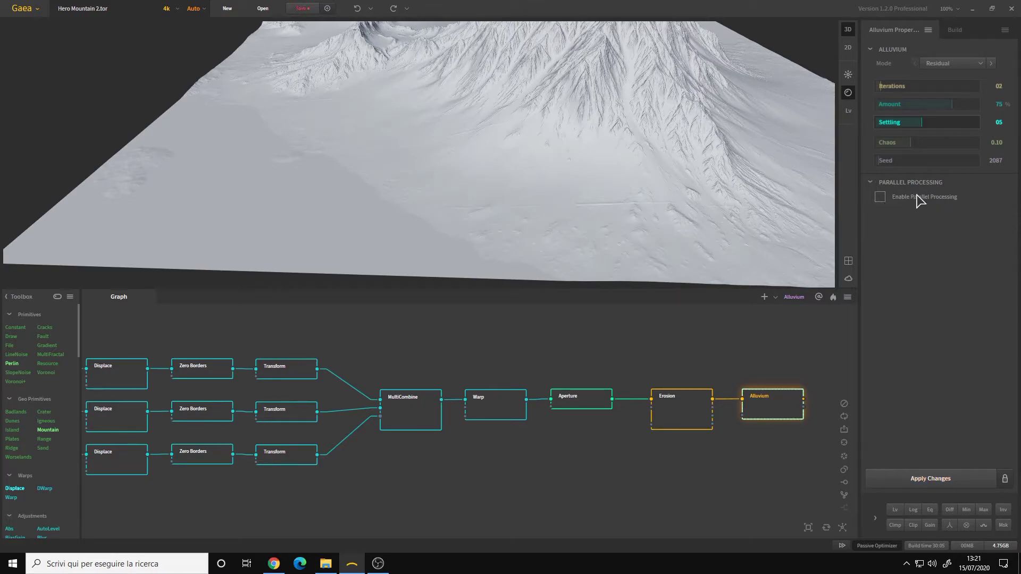
left_click_drag(574, 197, 506, 54)
scroll(403, 197, "down", 3)
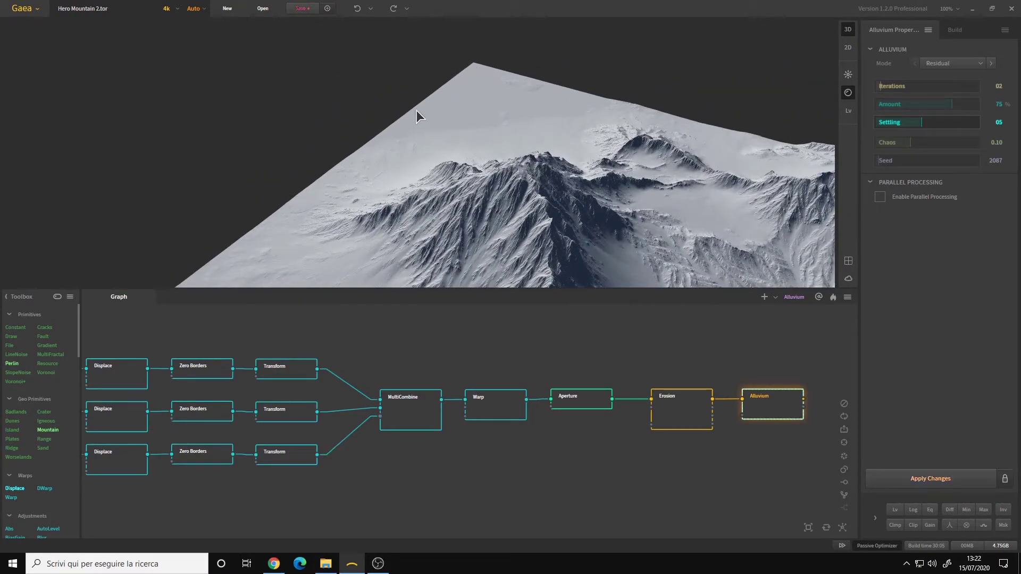
left_click_drag(327, 177, 274, 185)
left_click_drag(442, 50, 500, 158)
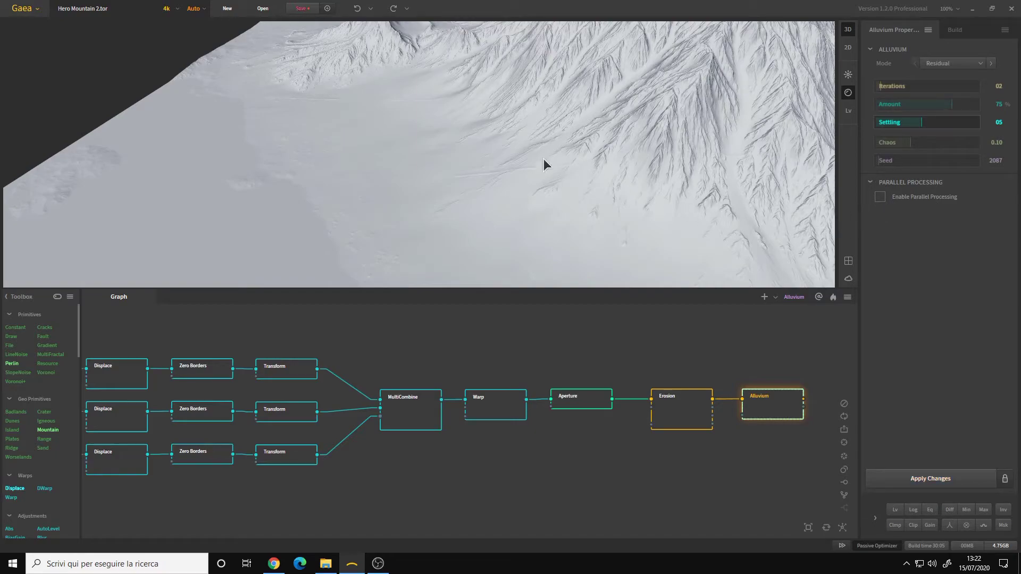
left_click_drag(544, 209, 276, 180)
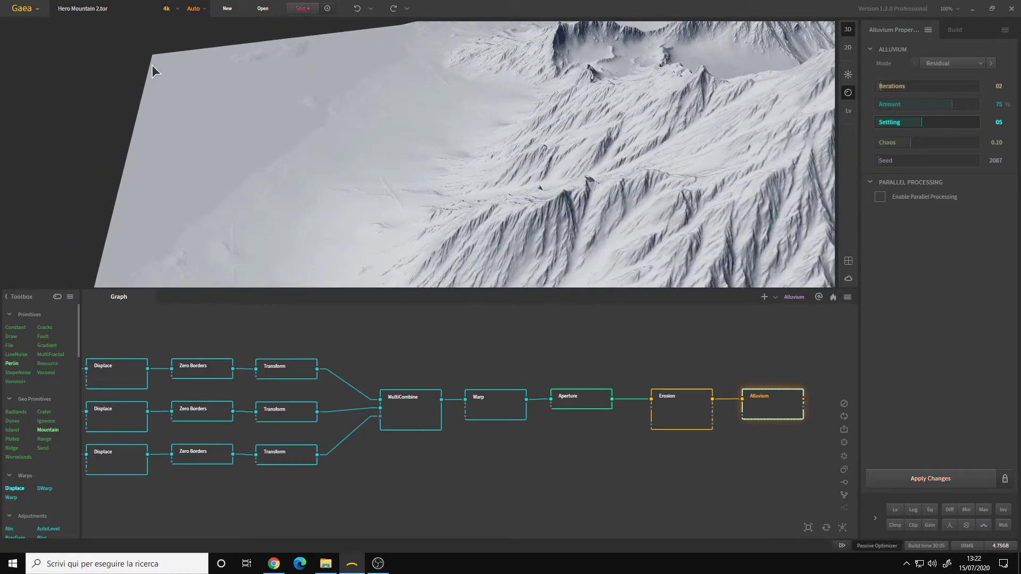
left_click_drag(147, 152, 465, 217)
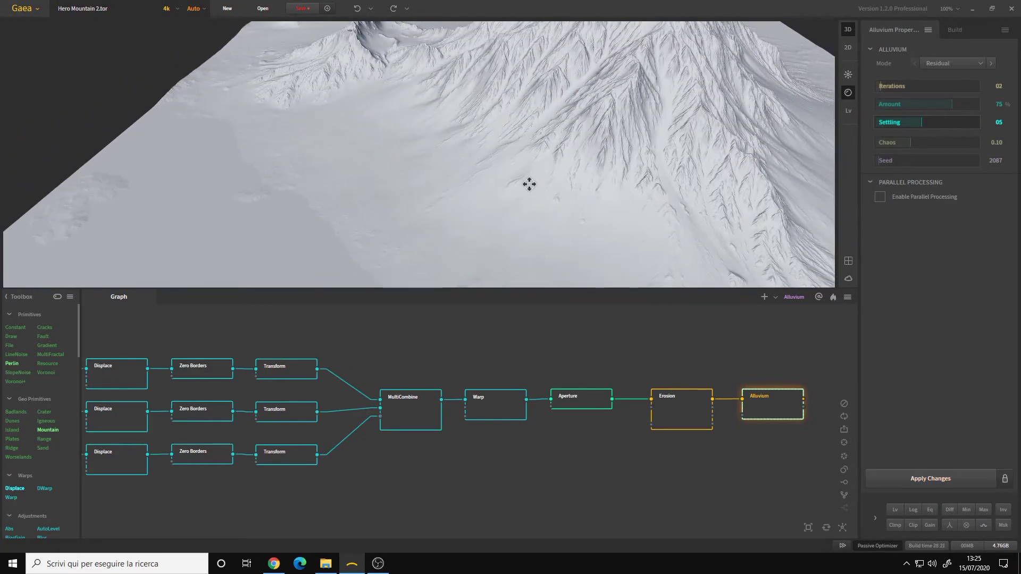
- Examine the mountain's foot and the terrain's outer edge in the Alluvium output built without parallel processing
left_click_drag(529, 246, 551, 191)
scroll(531, 183, "down", 2)
scroll(531, 182, "up", 2)
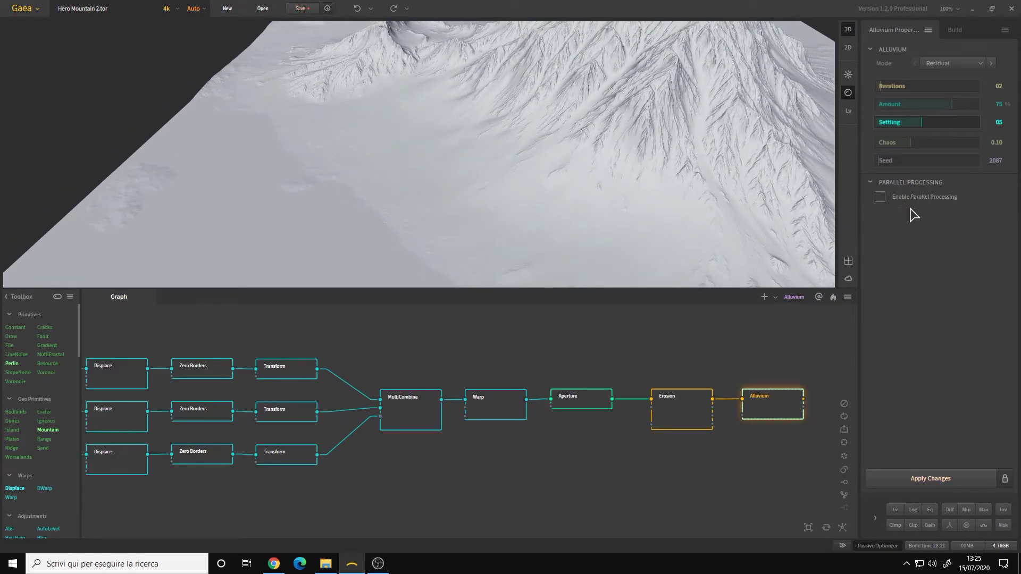
left_click_drag(593, 225, 508, 126)
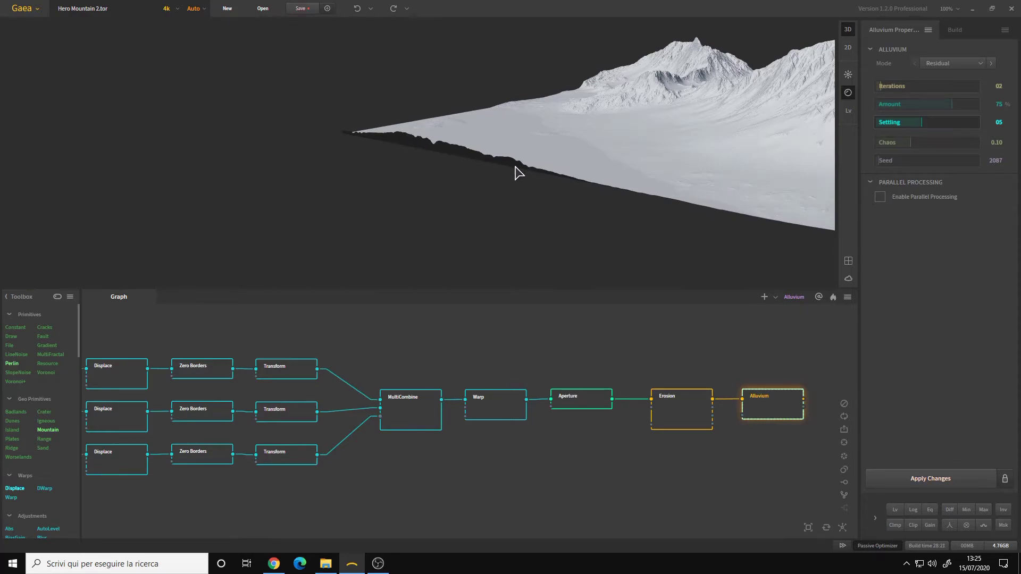
left_click_drag(515, 170, 537, 186)
scroll(511, 173, "up", 5)
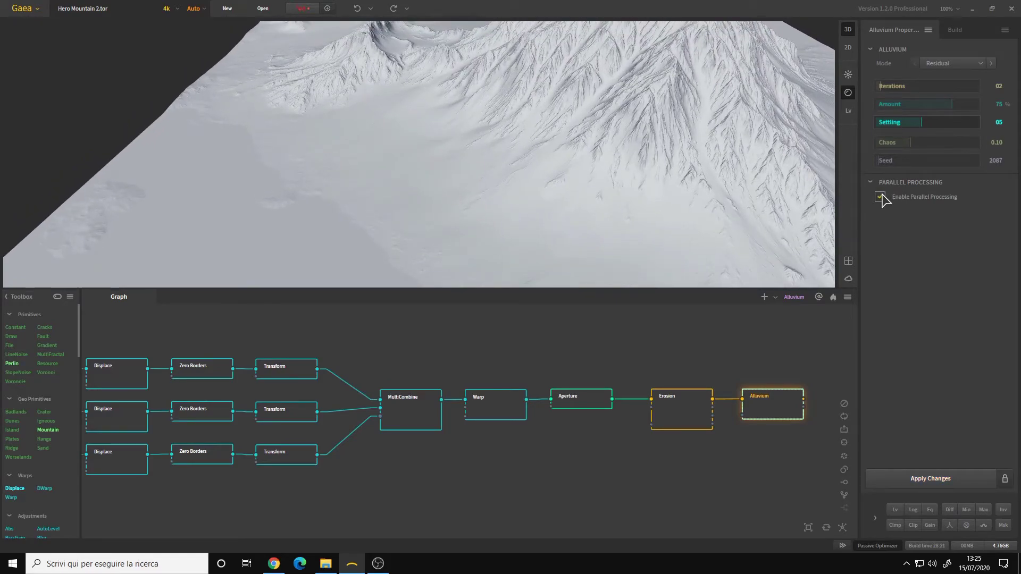
- Turn parallel processing back on for the Alluvium node and apply the changes
left_click(880, 197)
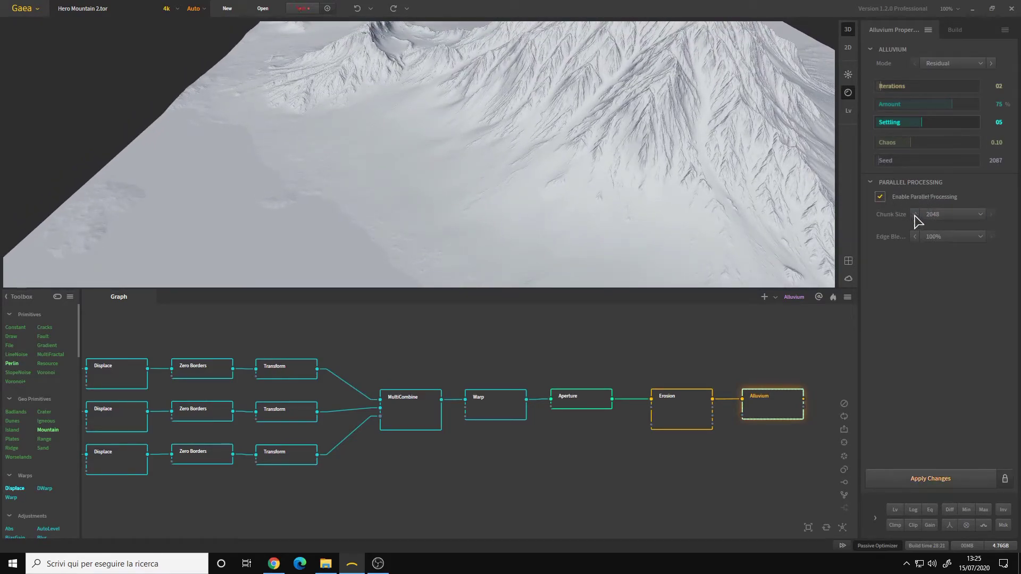
left_click(957, 215)
left_click(965, 216)
left_click(962, 238)
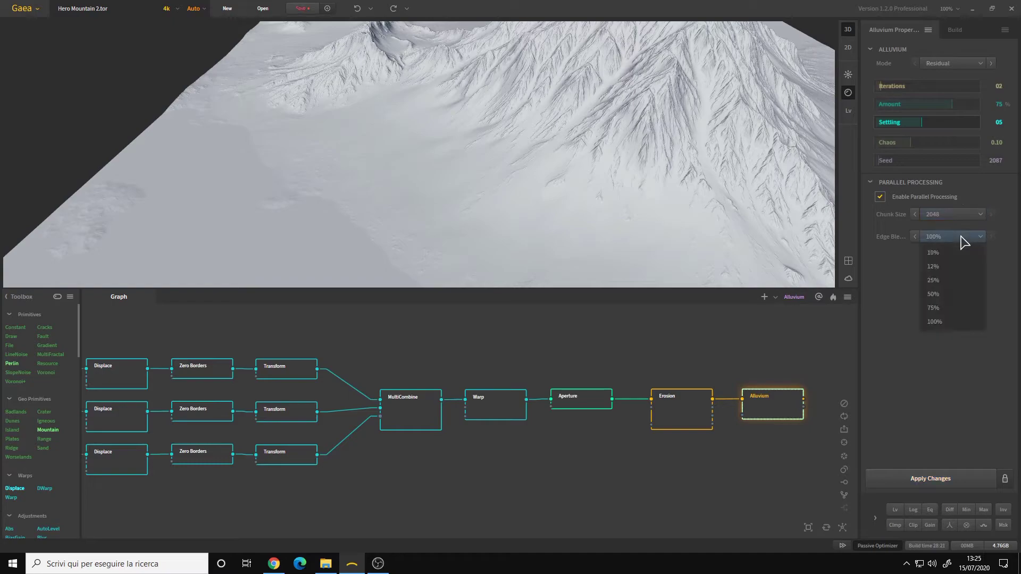
left_click(963, 241)
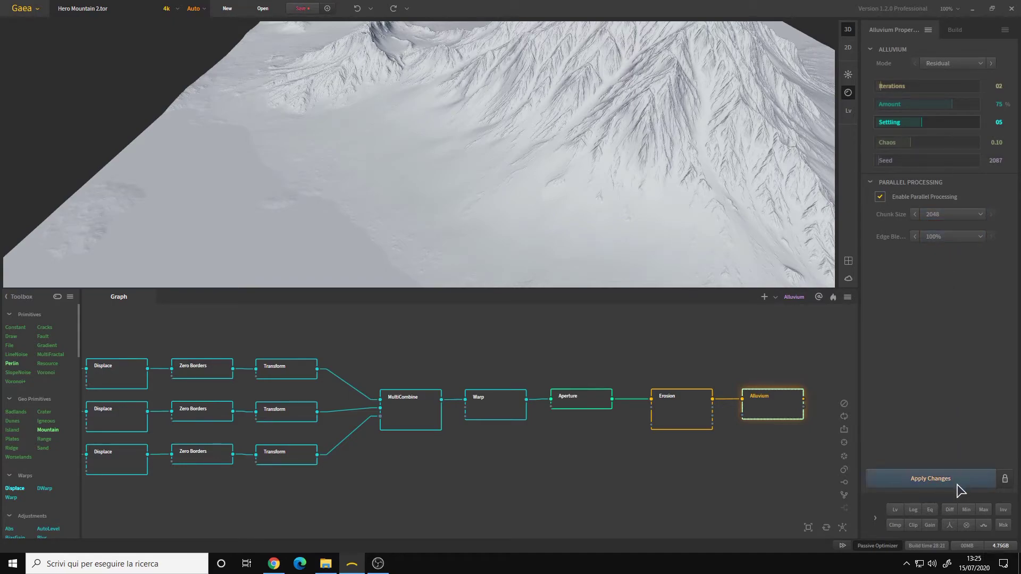
left_click(931, 478)
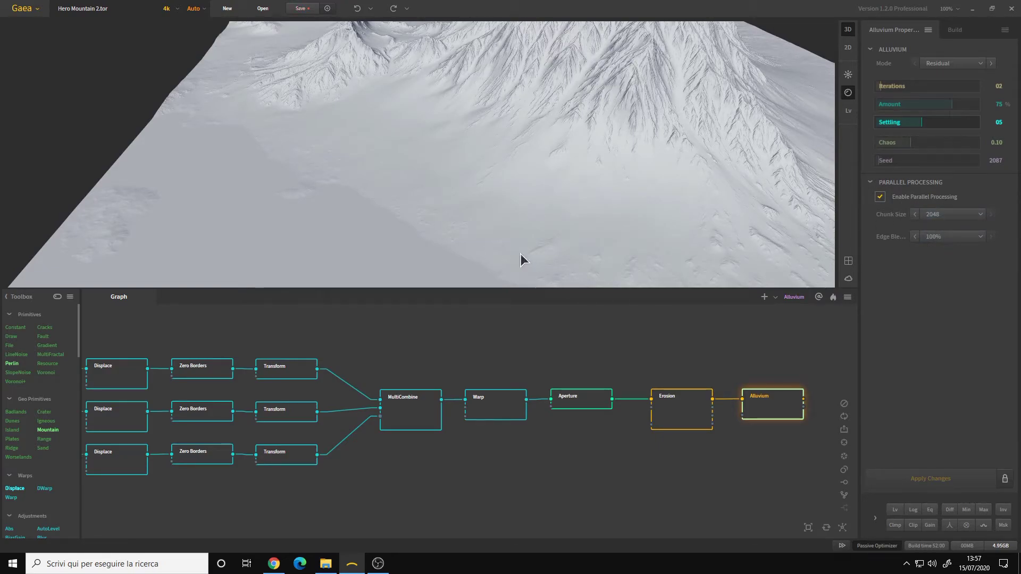
- Examine the rebuilt Alluvium output at the mountain's foot, the terrain corner and across the whole terrain
left_click_drag(522, 254, 537, 126)
scroll(481, 228, "down", 4)
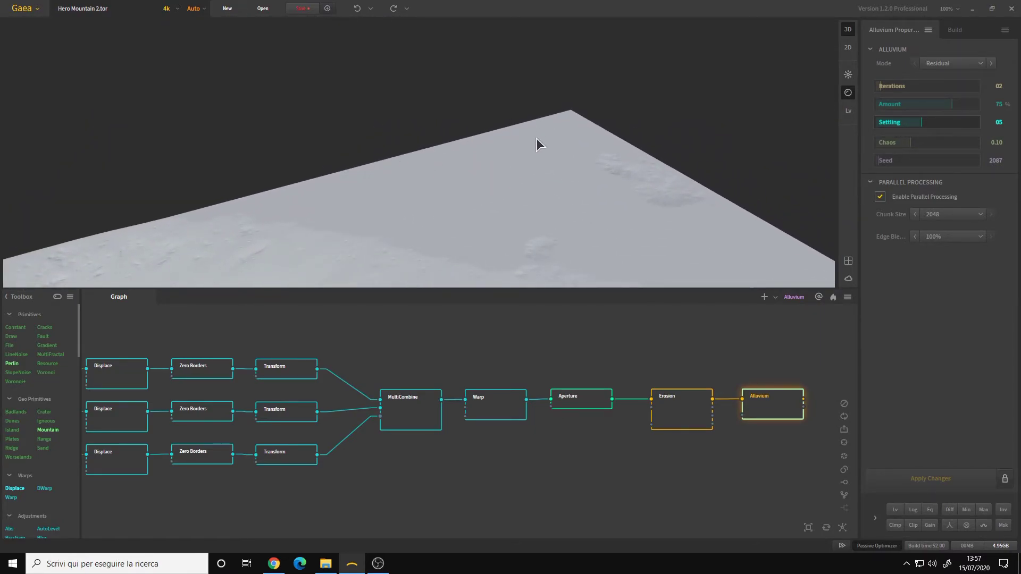
left_click_drag(420, 180, 378, 161)
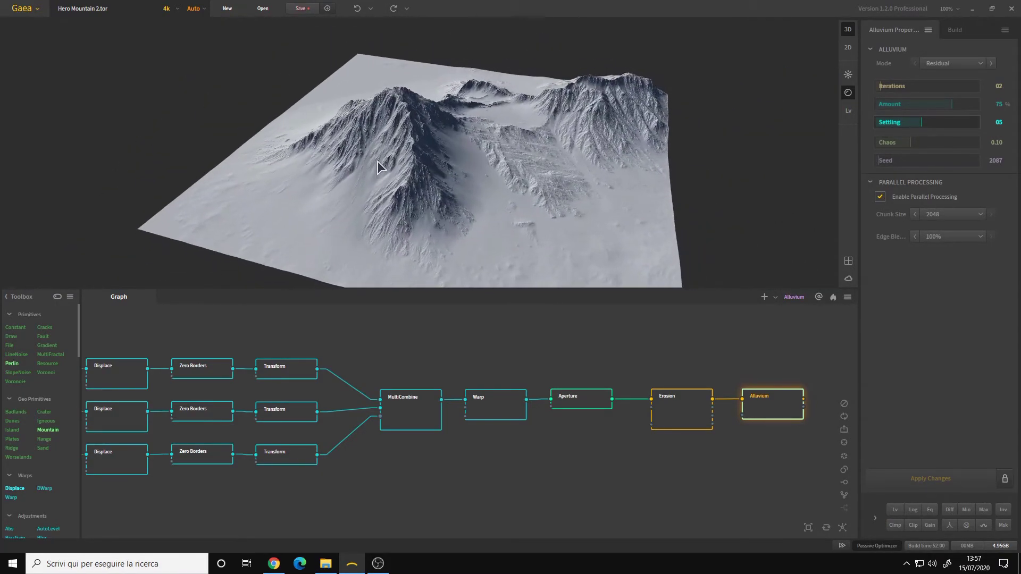
- Check the build times of the Zero Borders, Erosion and Alluvium nodes, and view the available preview resolutions
middle_click_drag(250, 377, 372, 378)
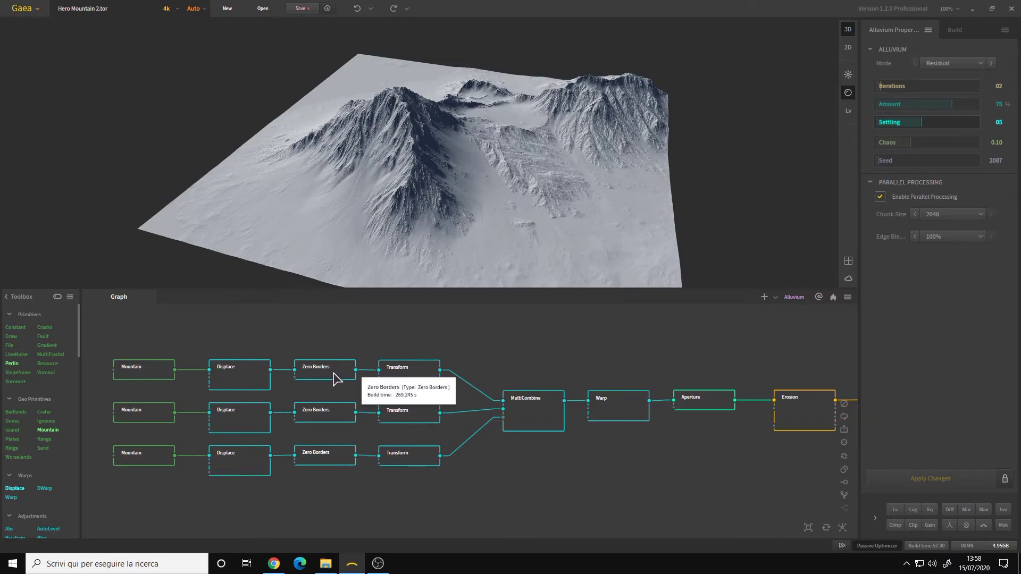
middle_click_drag(535, 377, 342, 372)
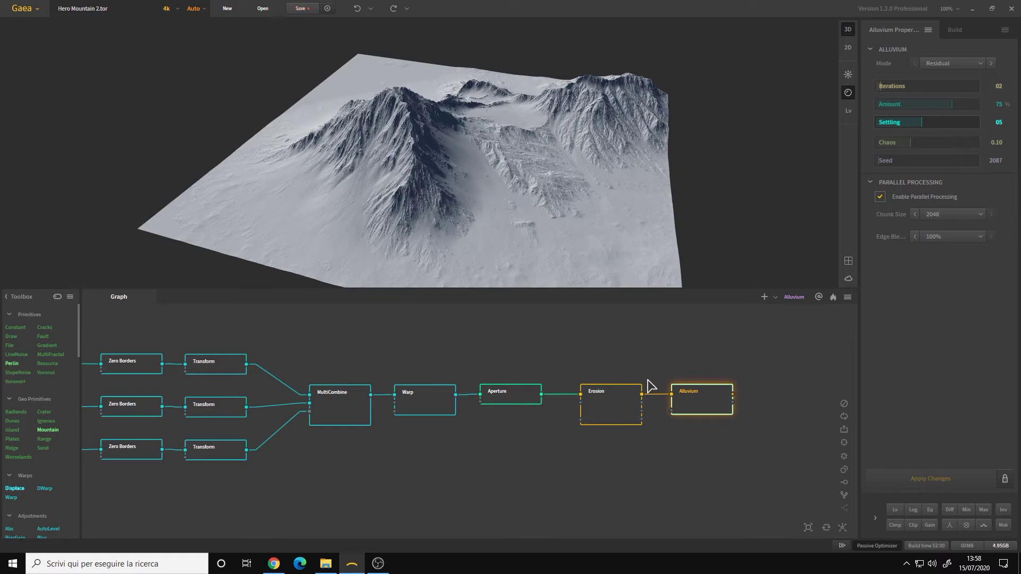
mouse_move(605, 407)
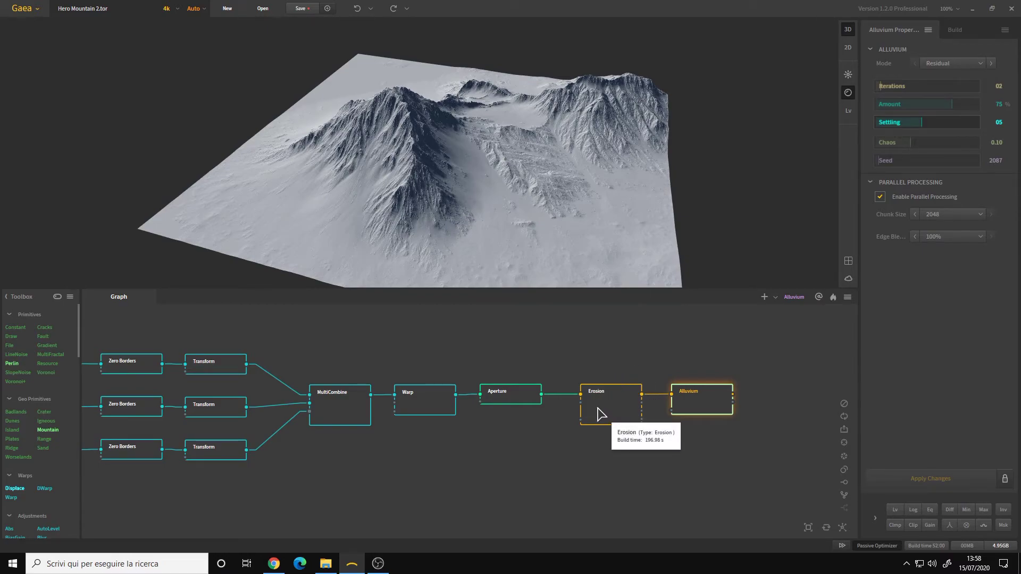
mouse_move(703, 400)
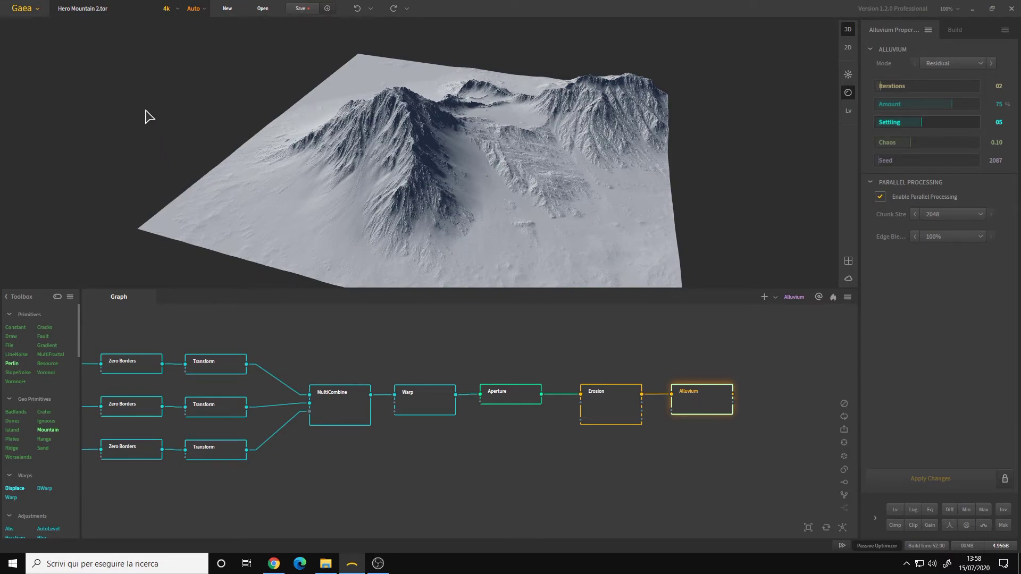
left_click(166, 8)
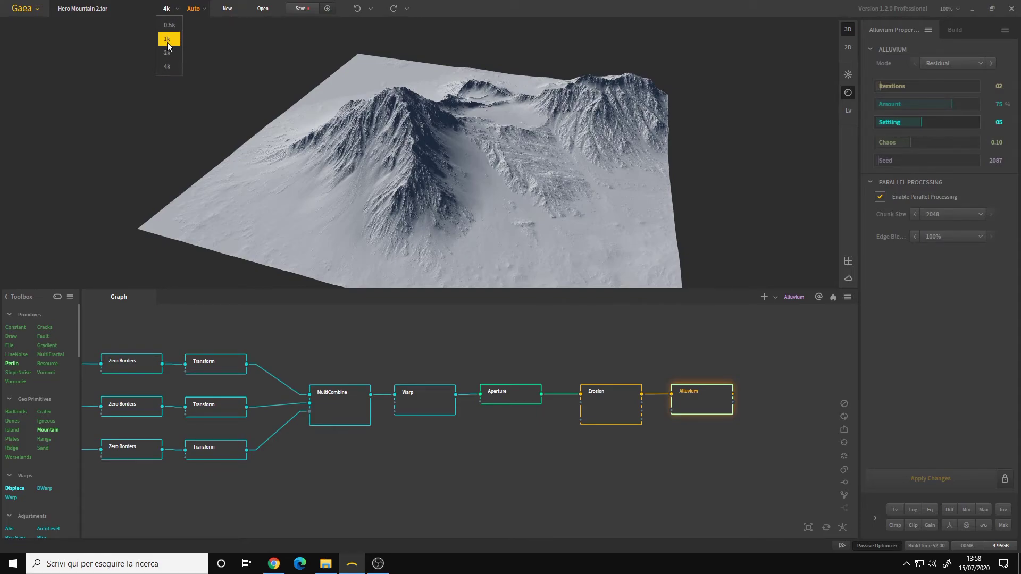
left_click(167, 9)
- Examine the finished mountain terrain as a whole from several sides
left_click_drag(351, 170, 394, 187)
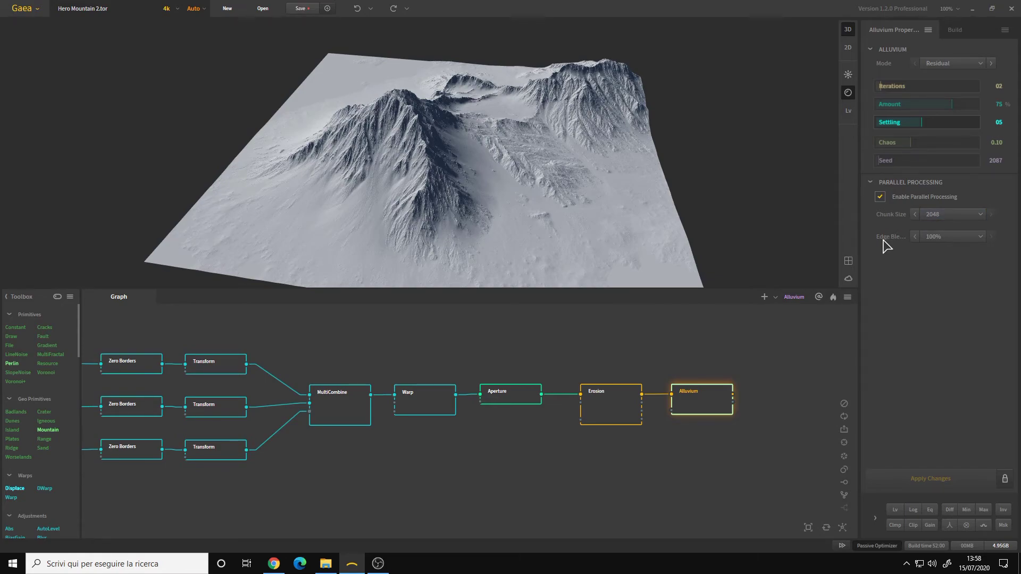
left_click_drag(388, 172, 346, 146)
scroll(438, 165, "up", 3)
scroll(476, 158, "down", 3)
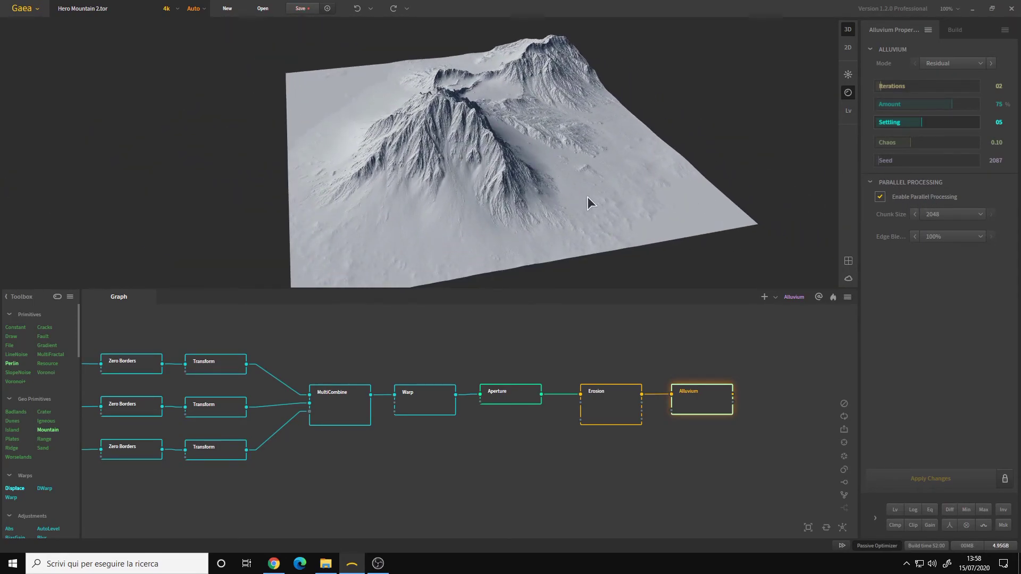
mouse_move(447, 172)
left_mouse_down()
mouse_move(694, 216)
mouse_move(438, 242)
mouse_move(433, 187)
mouse_move(460, 187)
mouse_move(462, 201)
mouse_move(468, 182)
mouse_move(454, 168)
mouse_move(458, 195)
mouse_move(461, 183)
left_mouse_up()
scroll(453, 189, "up", 2)
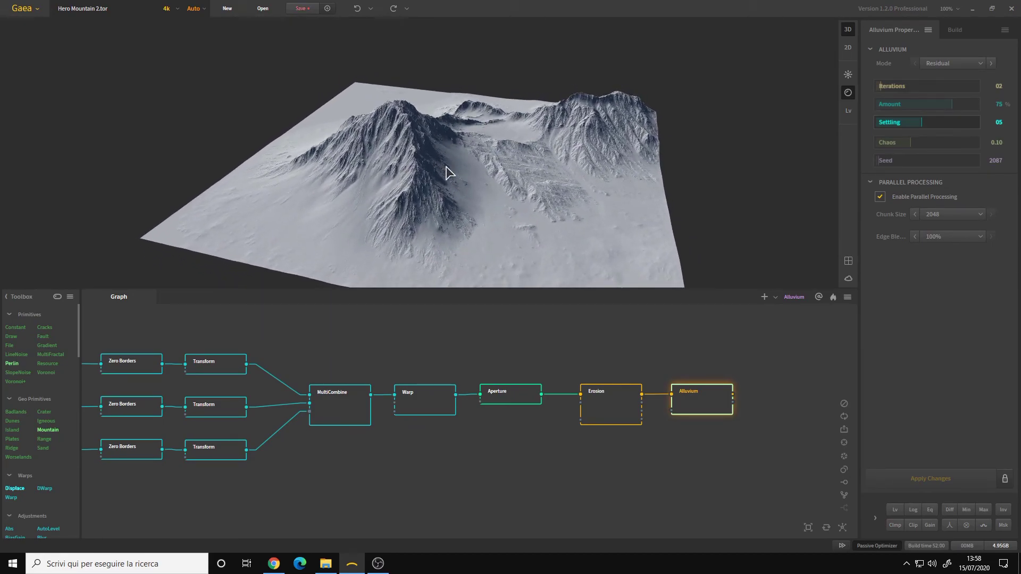